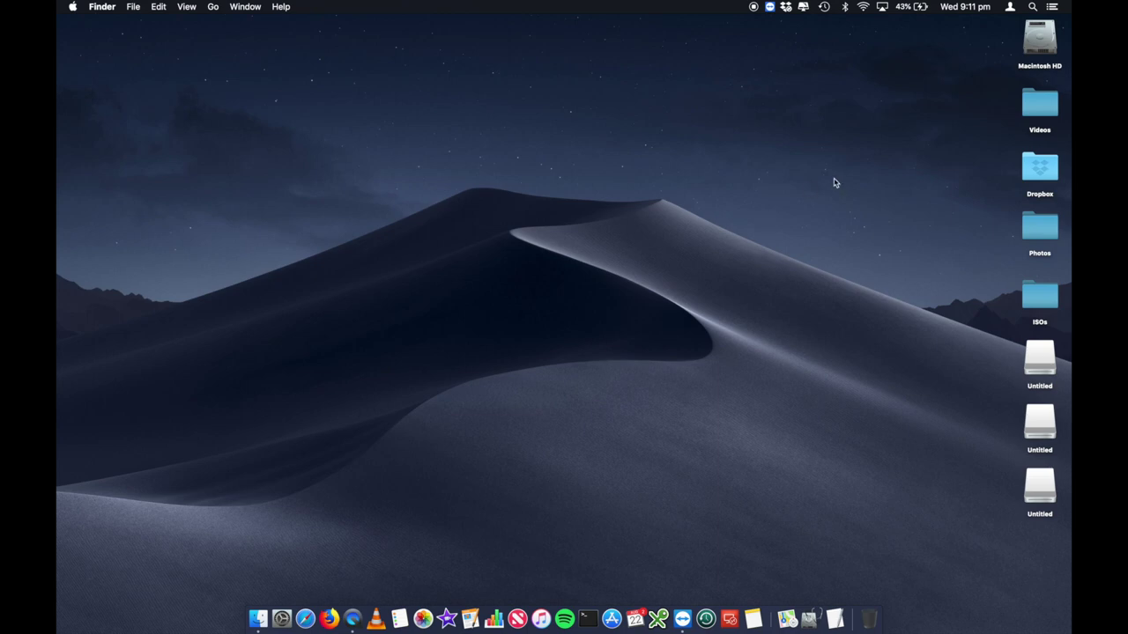
Step: Gather the three Untitled drive icons from the desktop's right edge into the centre
{"action": "left_click_drag", "start_coordinate": [1002, 361], "coordinate": [636, 311]}
{"action": "left_click", "coordinate": [534, 306]}
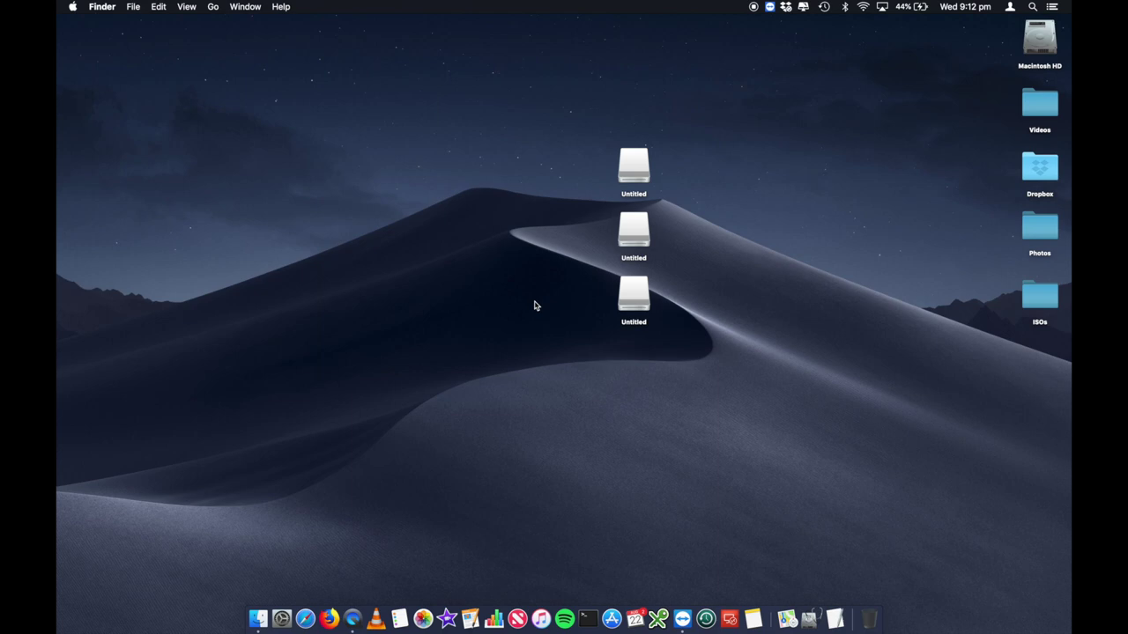
{"action": "left_click_drag", "start_coordinate": [589, 159], "coordinate": [595, 292]}
Step: Launch Disk Utility by searching 'disk' in Spotlight
{"action": "left_click", "coordinate": [1033, 7]}
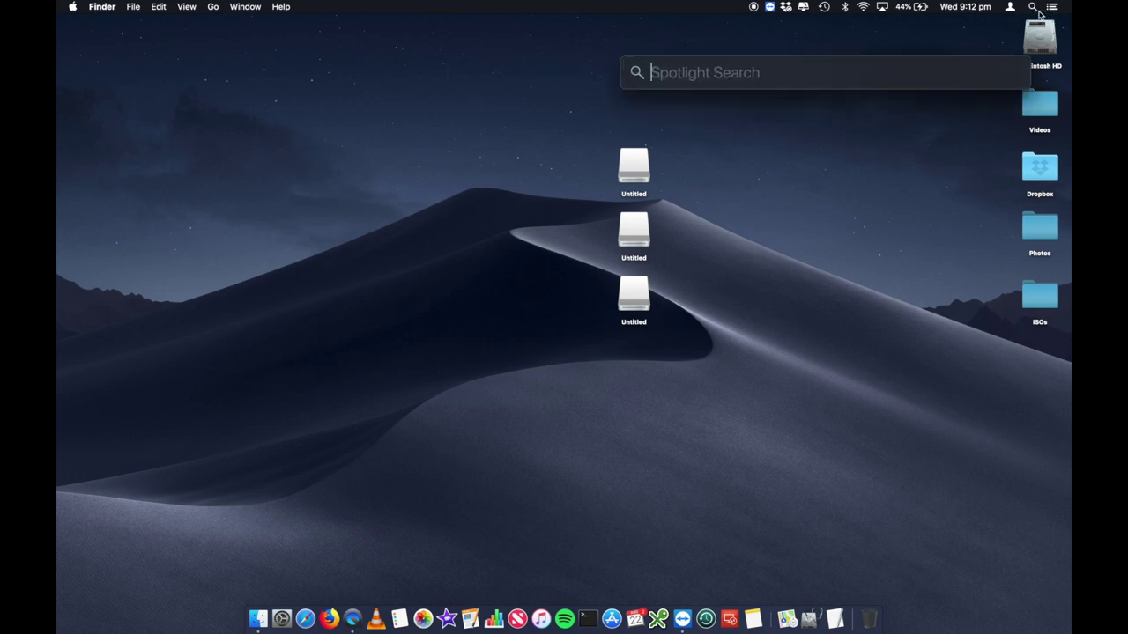
{"action": "type", "text": "disk"}
{"action": "key", "text": "Return"}
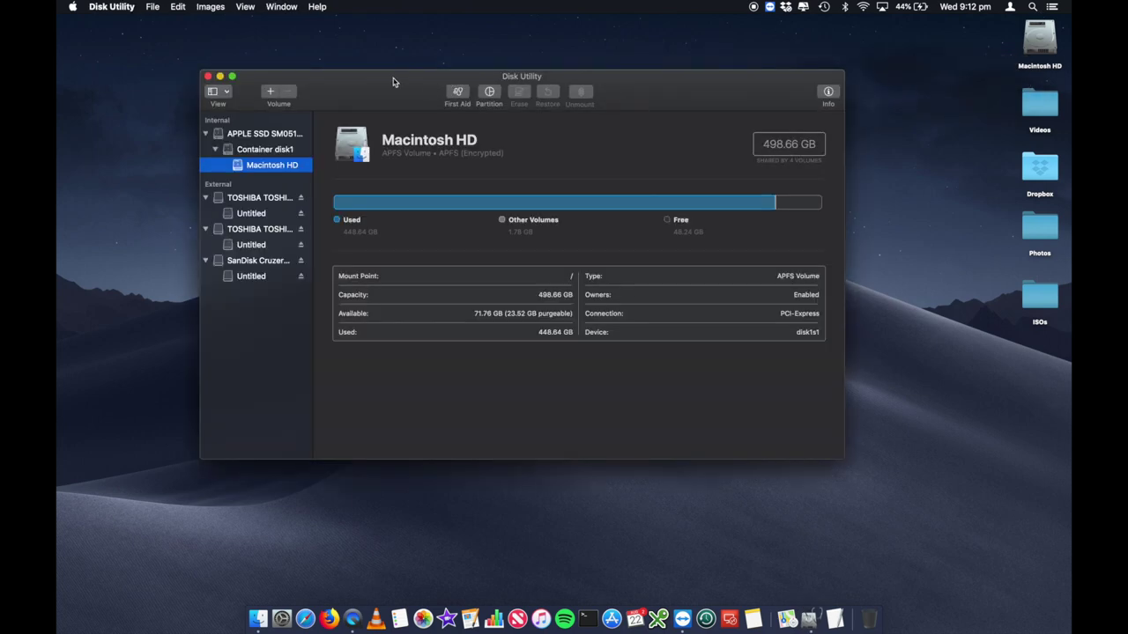
Step: Reposition the Disk Utility window and move the three Untitled drive icons to the desktop's left
{"action": "left_click_drag", "start_coordinate": [393, 79], "coordinate": [451, 111]}
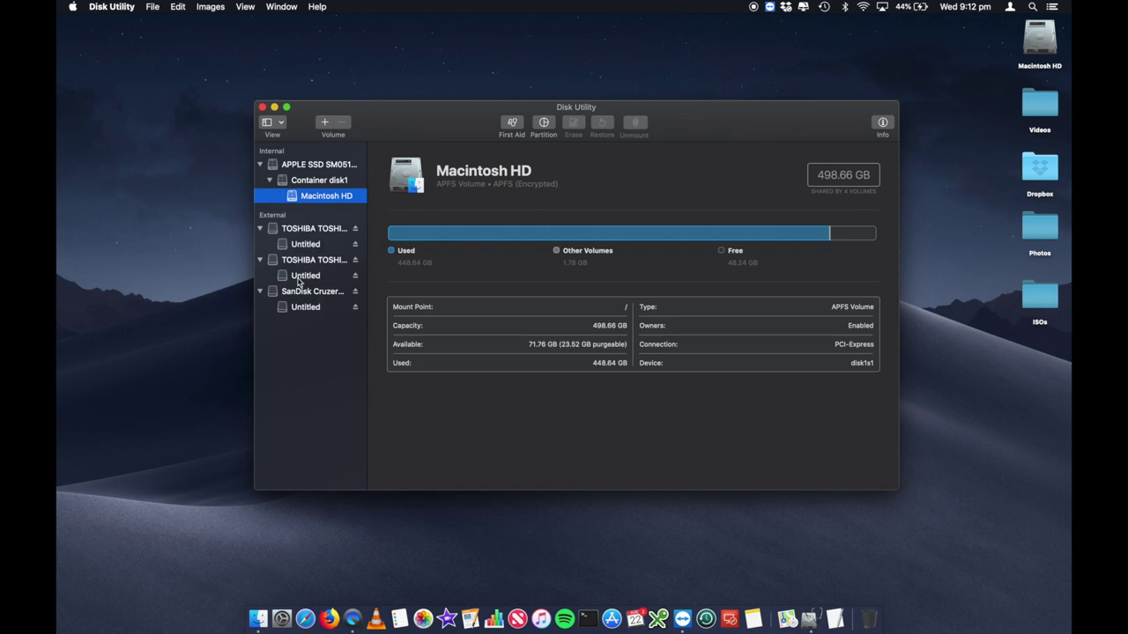
{"action": "left_click_drag", "start_coordinate": [404, 116], "coordinate": [495, 89]}
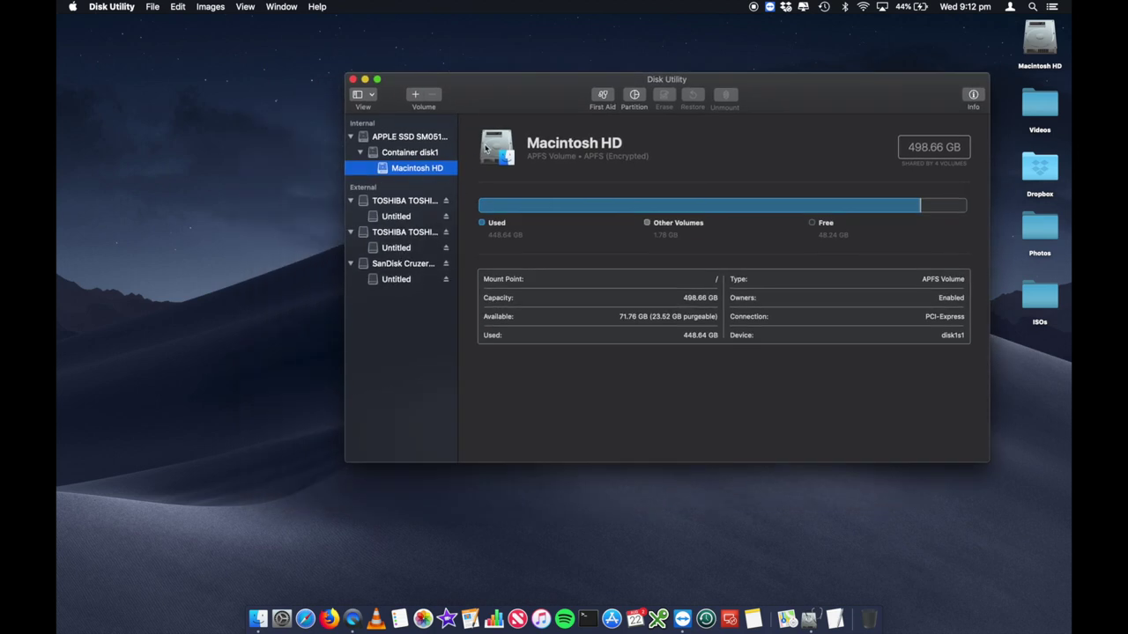
{"action": "left_click_drag", "start_coordinate": [521, 81], "coordinate": [778, 102]}
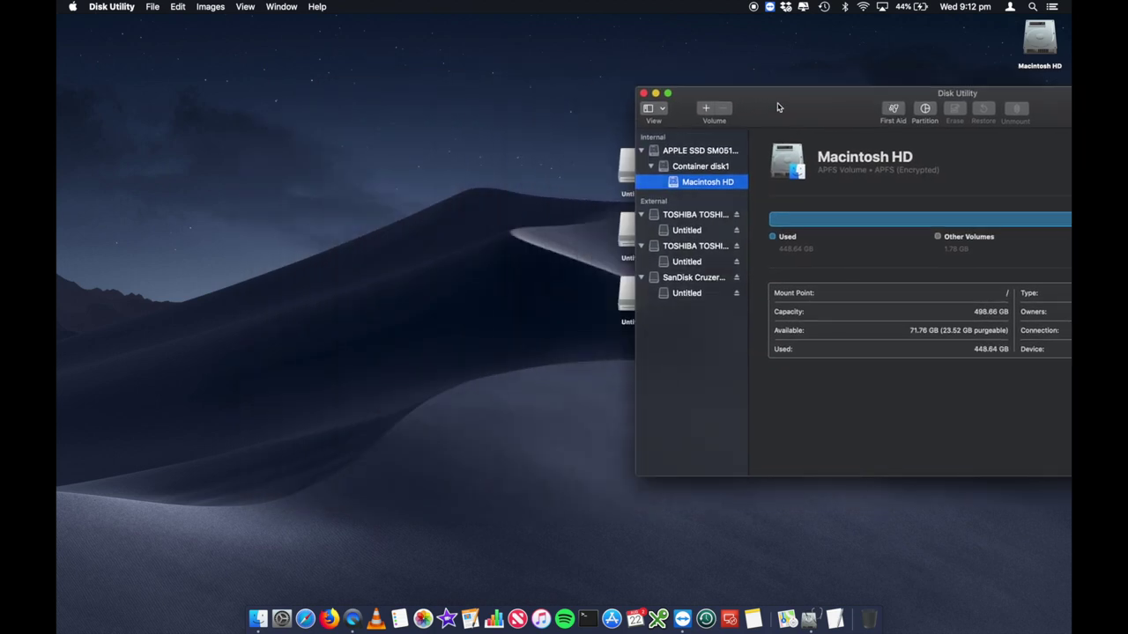
{"action": "left_click_drag", "start_coordinate": [591, 123], "coordinate": [132, 318]}
{"action": "left_click", "coordinate": [785, 114]}
{"action": "left_click_drag", "start_coordinate": [785, 114], "coordinate": [411, 110]}
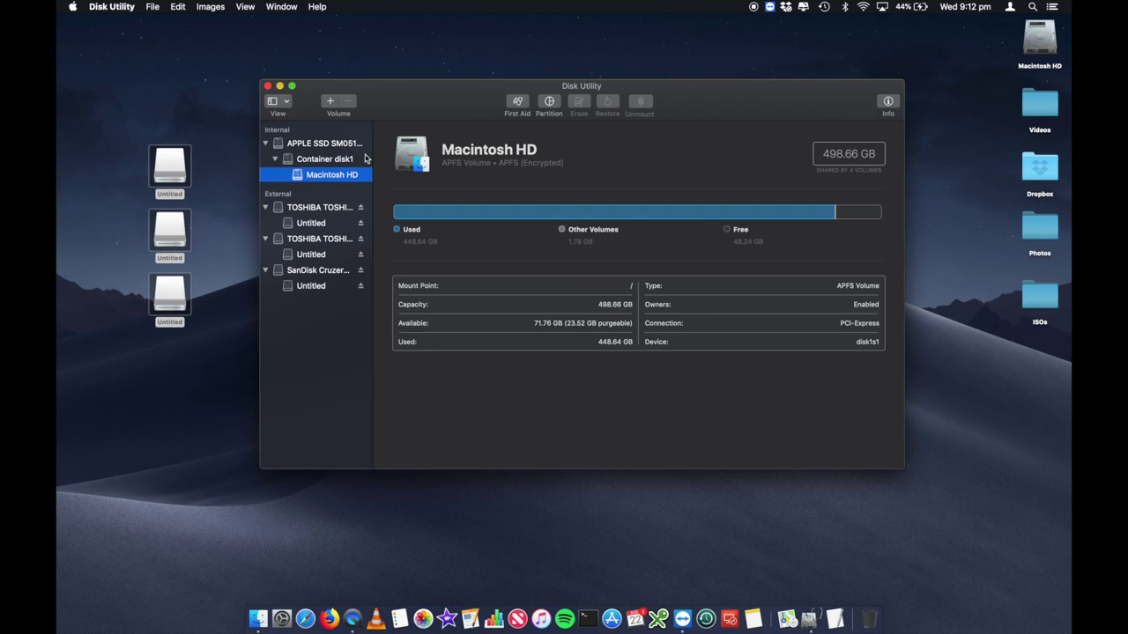
Step: Move both items on the first Untitled drive, including the VMware iso, to the Trash
{"action": "left_click", "coordinate": [211, 169]}
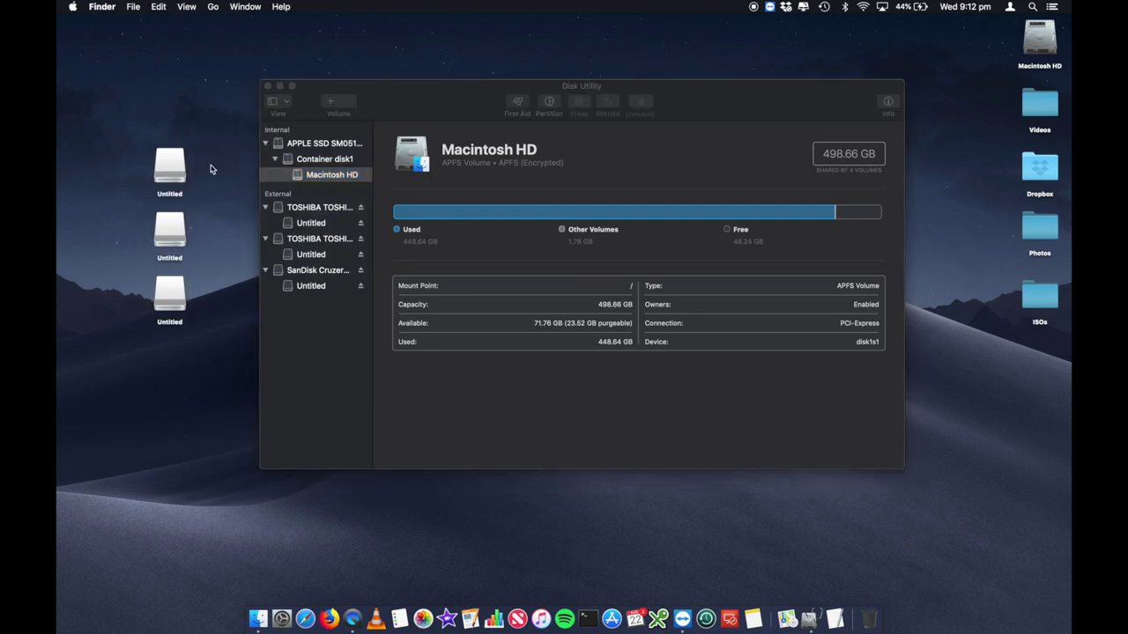
{"action": "double_click", "coordinate": [170, 166]}
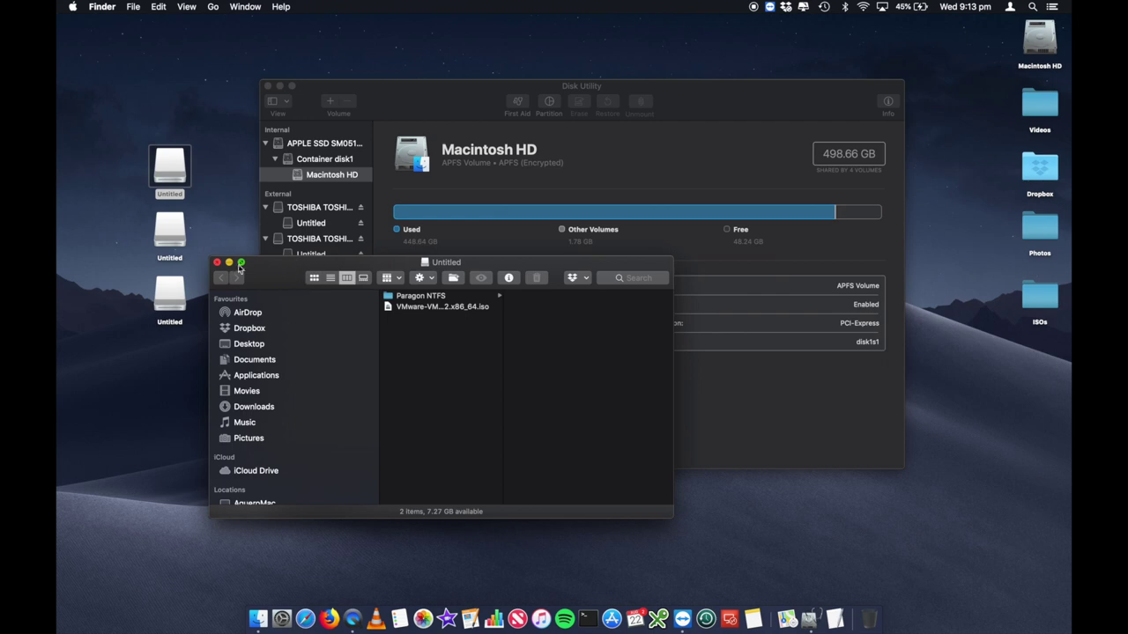
{"action": "left_click", "coordinate": [422, 303]}
{"action": "key", "text": "super+a"}
{"action": "key", "text": "super+BackSpace"}
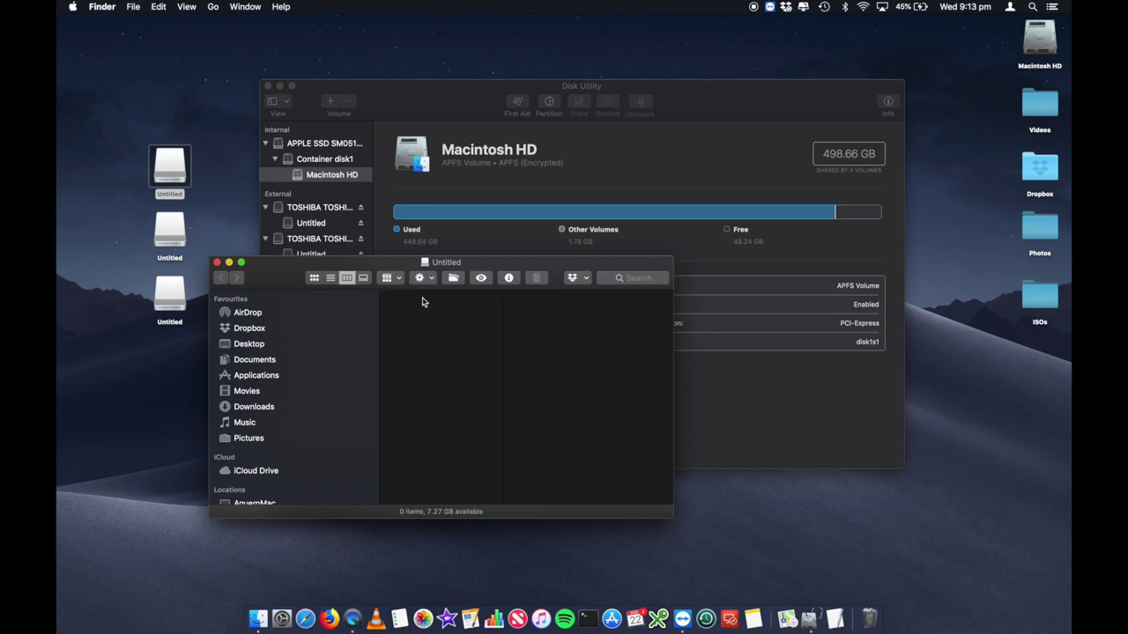
{"action": "left_click", "coordinate": [217, 262]}
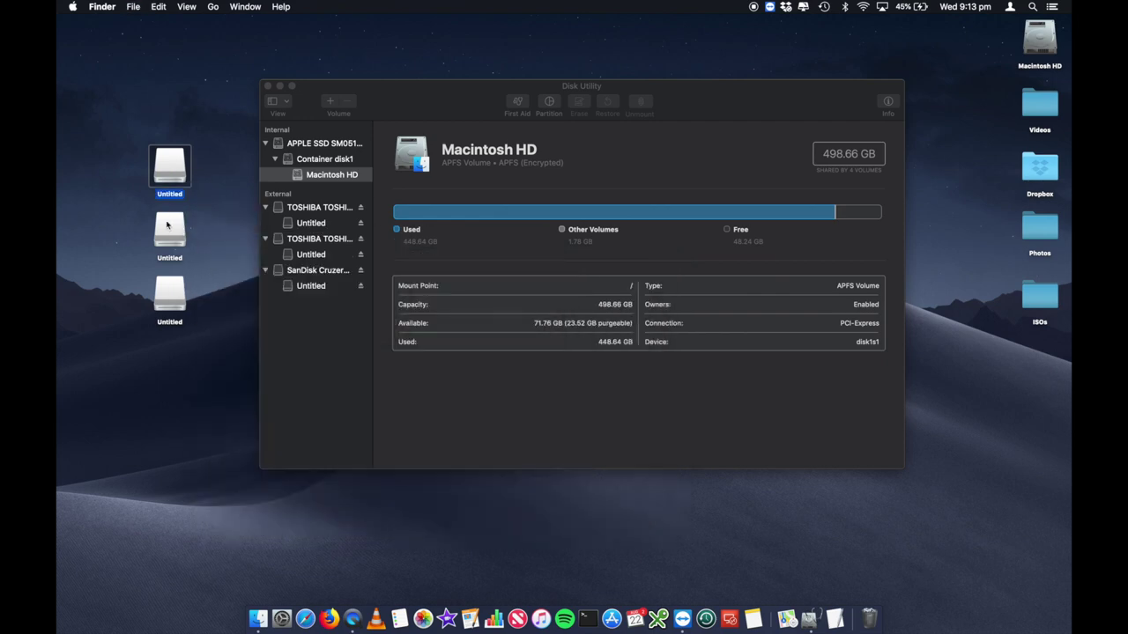
Step: Check that the second Untitled drive is empty, then return to Disk Utility
{"action": "double_click", "coordinate": [167, 226]}
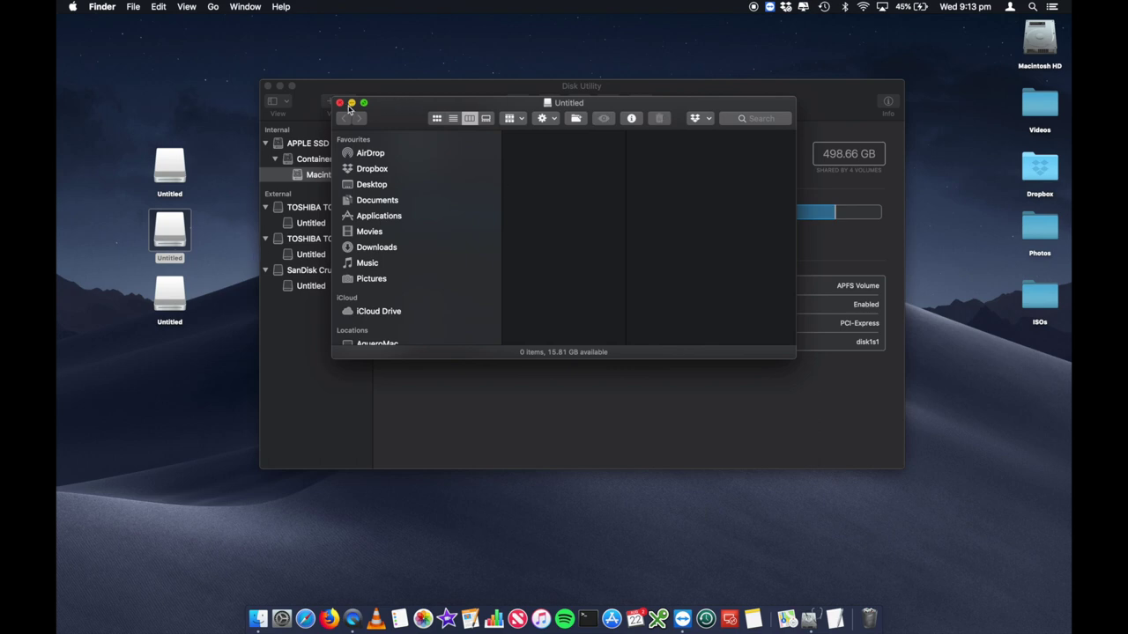
{"action": "left_click", "coordinate": [340, 103]}
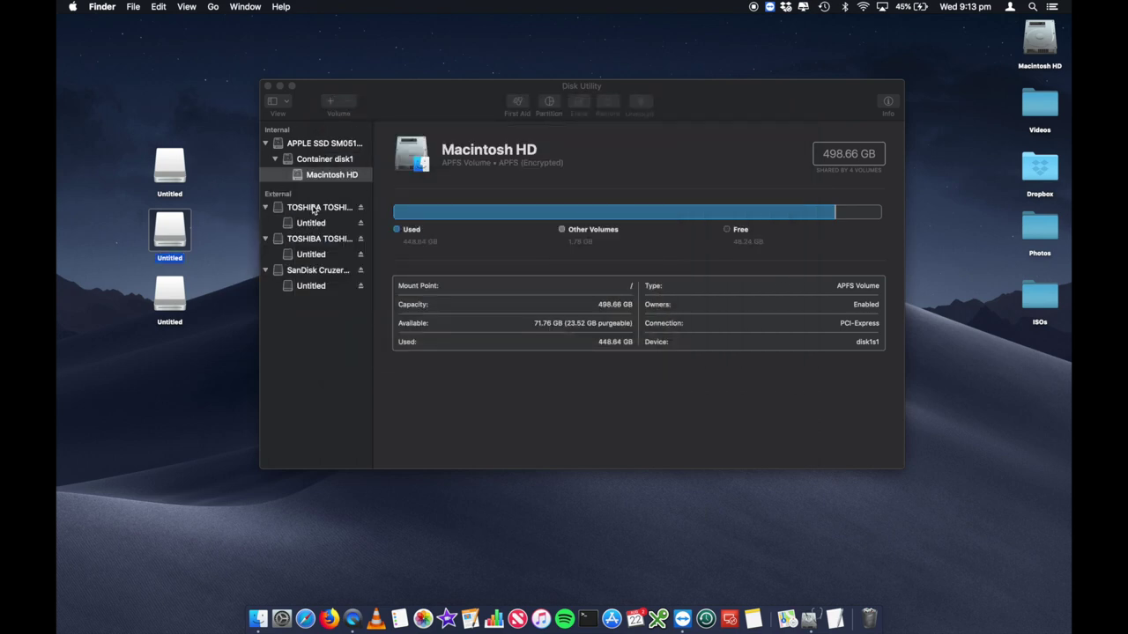
{"action": "left_click", "coordinate": [313, 209]}
Step: Show the first TOSHIBA drive's details and preview its Erase options, cancelling without erasing
{"action": "left_click", "coordinate": [315, 208]}
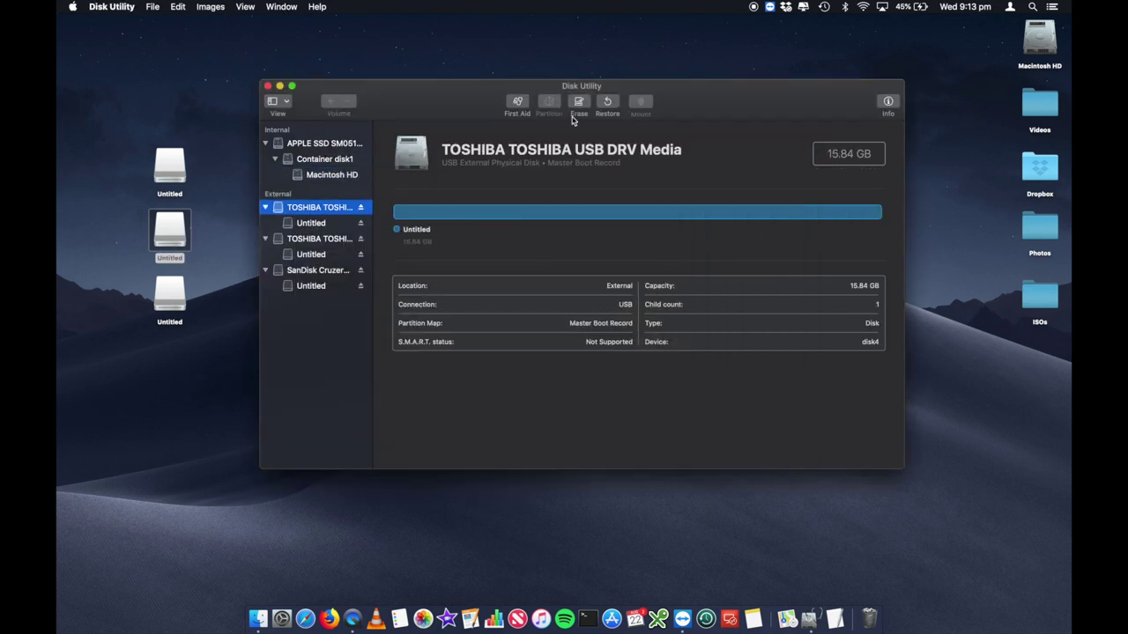
{"action": "left_click", "coordinate": [578, 106]}
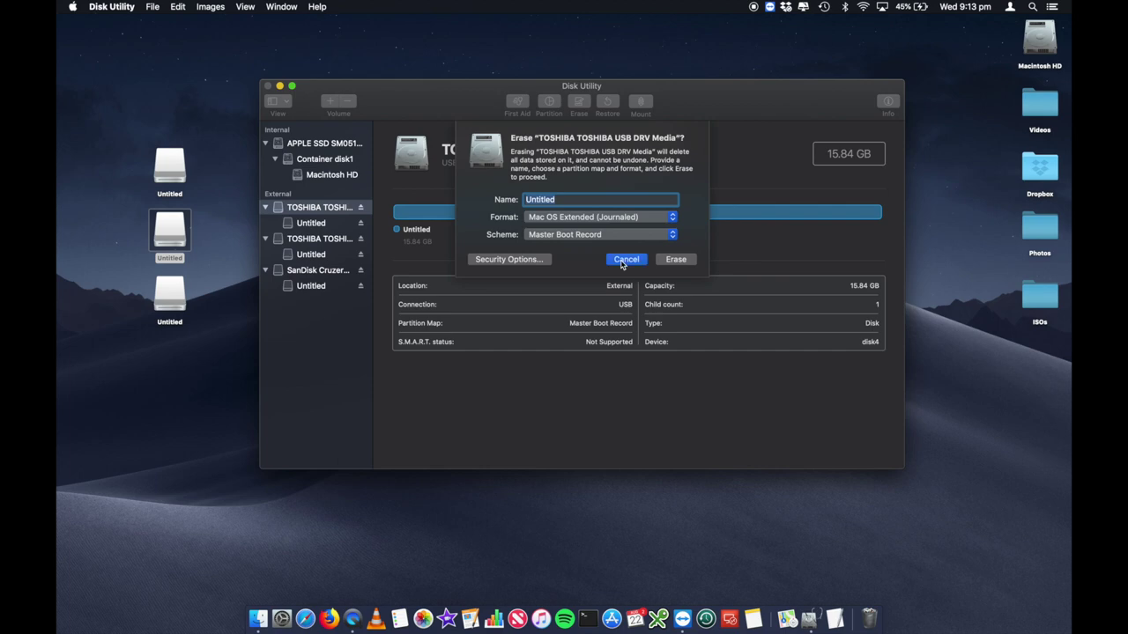
{"action": "left_click", "coordinate": [625, 260]}
{"action": "left_click_drag", "start_coordinate": [415, 94], "coordinate": [415, 121]}
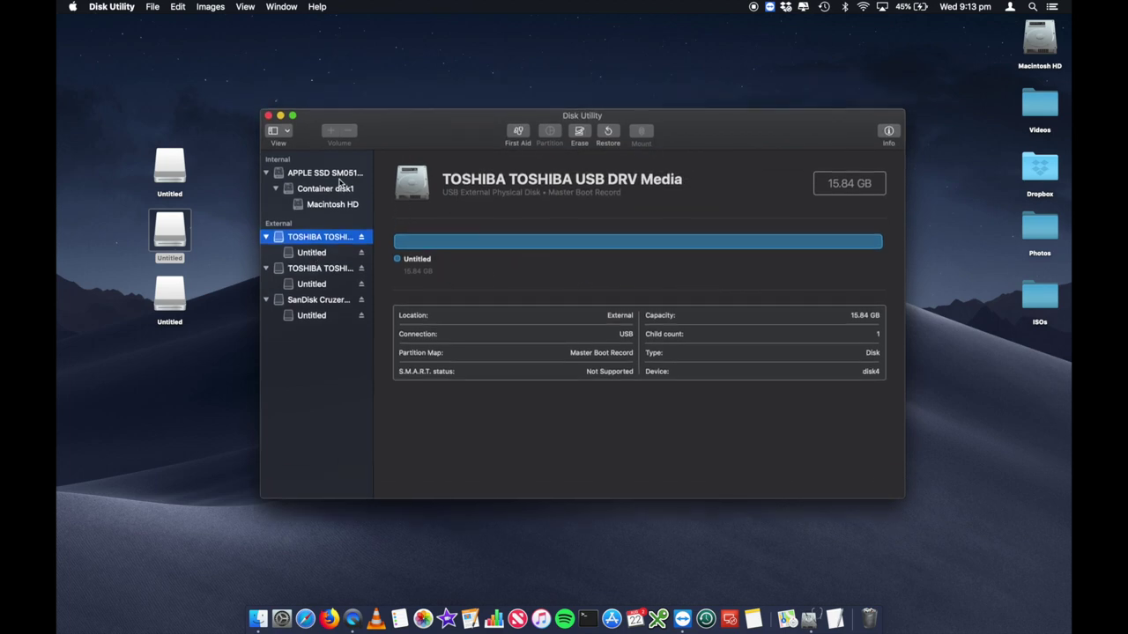
{"action": "left_click", "coordinate": [155, 11]}
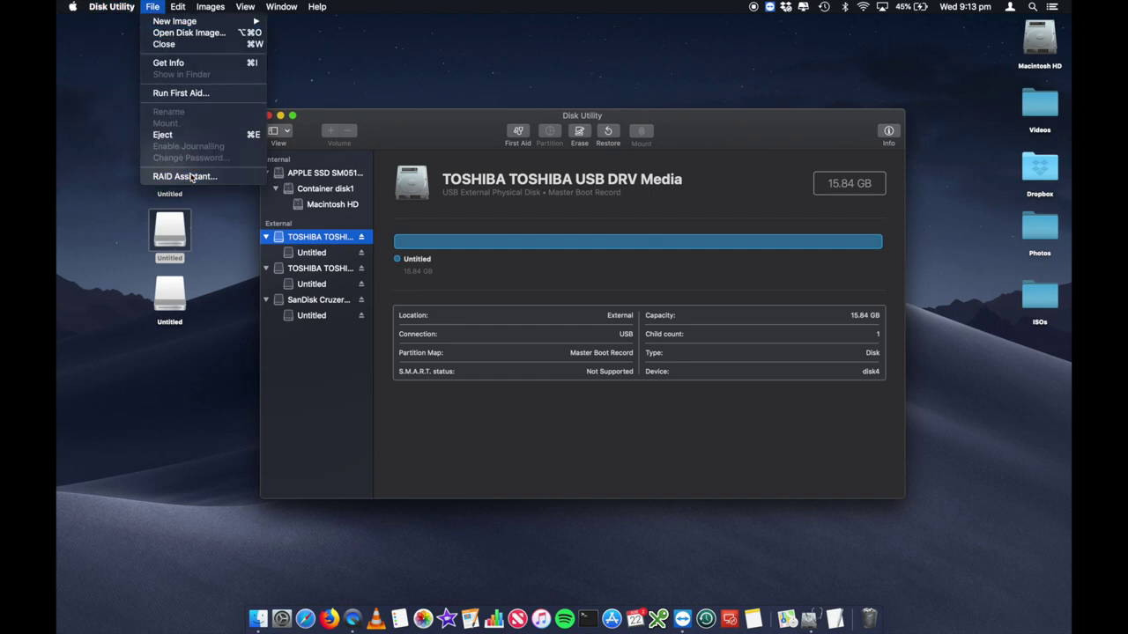
Step: Open the RAID Assistant from the File menu, leaving Striped (RAID 0) selected
{"action": "left_click", "coordinate": [187, 175]}
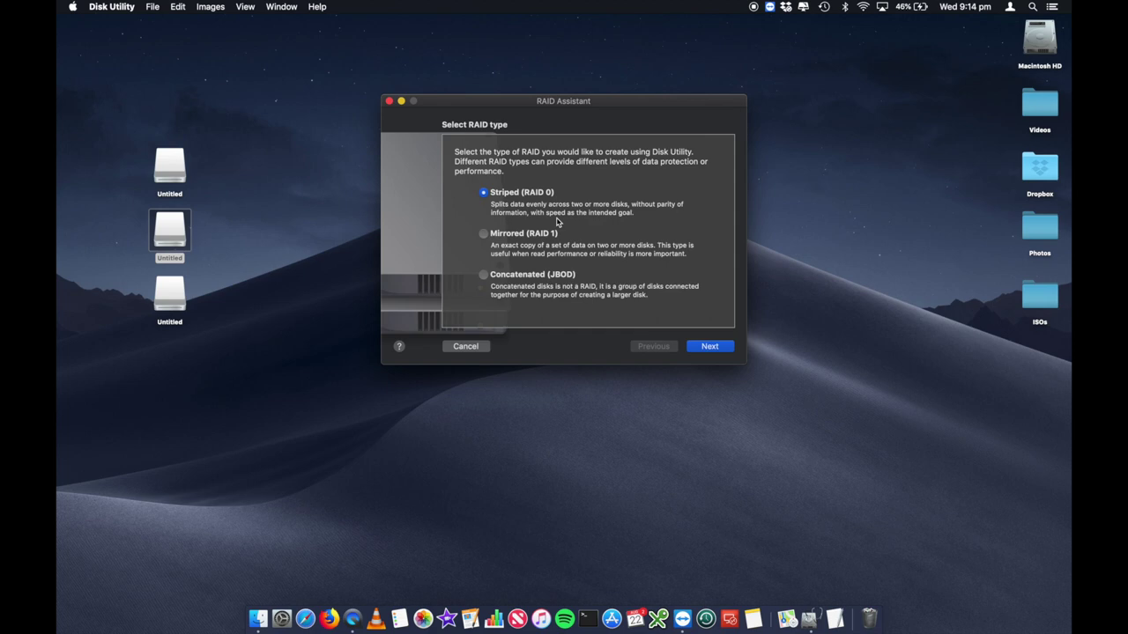
Step: View the Get Info details of the first and middle Untitled drives
{"action": "left_click", "coordinate": [293, 202]}
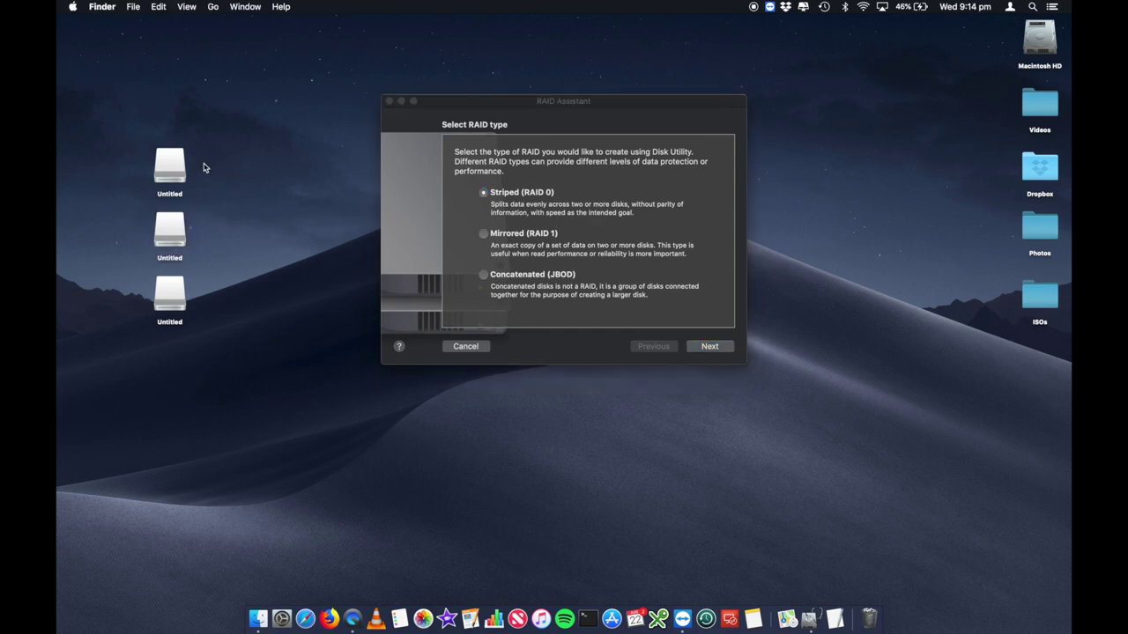
{"action": "right_click", "coordinate": [171, 163]}
{"action": "left_click", "coordinate": [218, 208]}
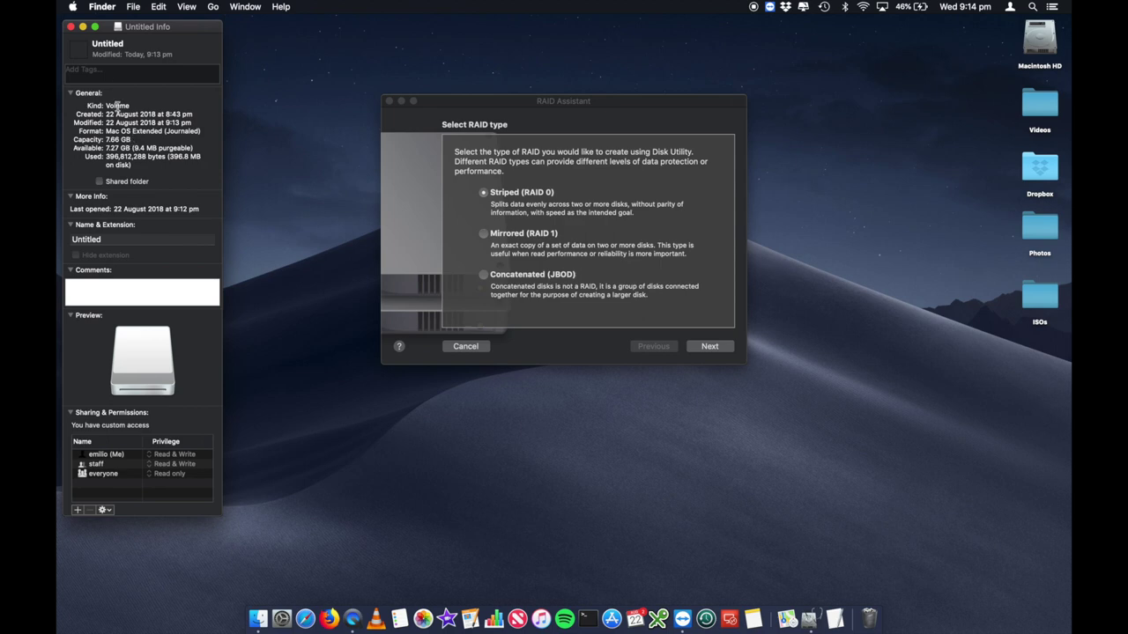
{"action": "left_click", "coordinate": [71, 26]}
{"action": "left_click", "coordinate": [163, 240]}
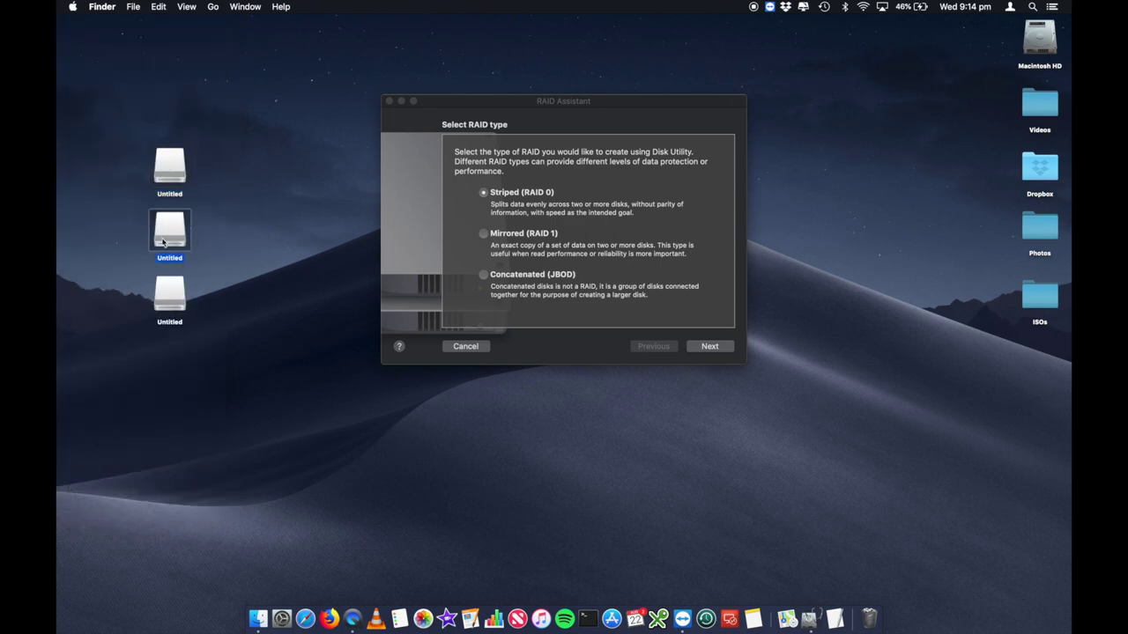
{"action": "right_click", "coordinate": [163, 240]}
{"action": "left_click", "coordinate": [201, 284]}
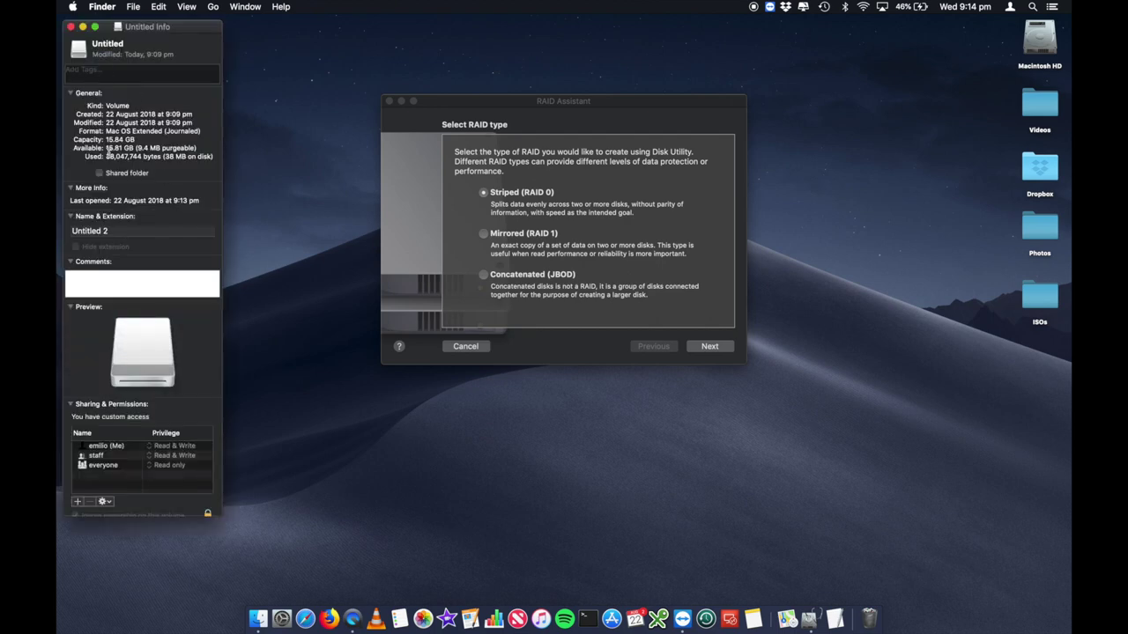
{"action": "left_click", "coordinate": [71, 27]}
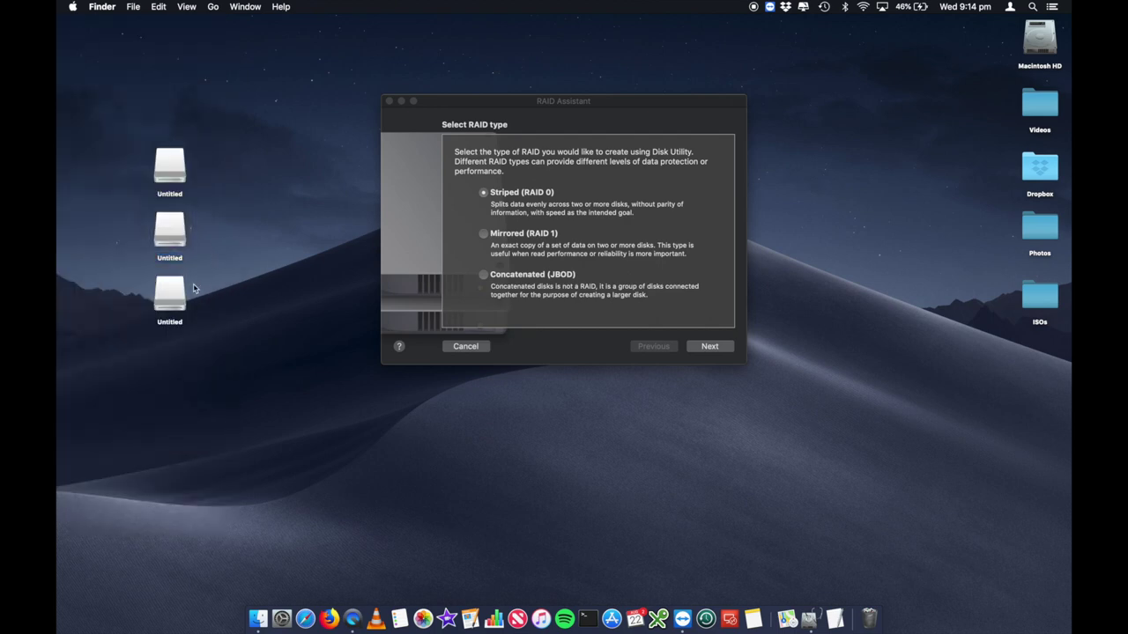
Step: View the third drive's info, then select the second and third Untitled drives
{"action": "right_click", "coordinate": [172, 294]}
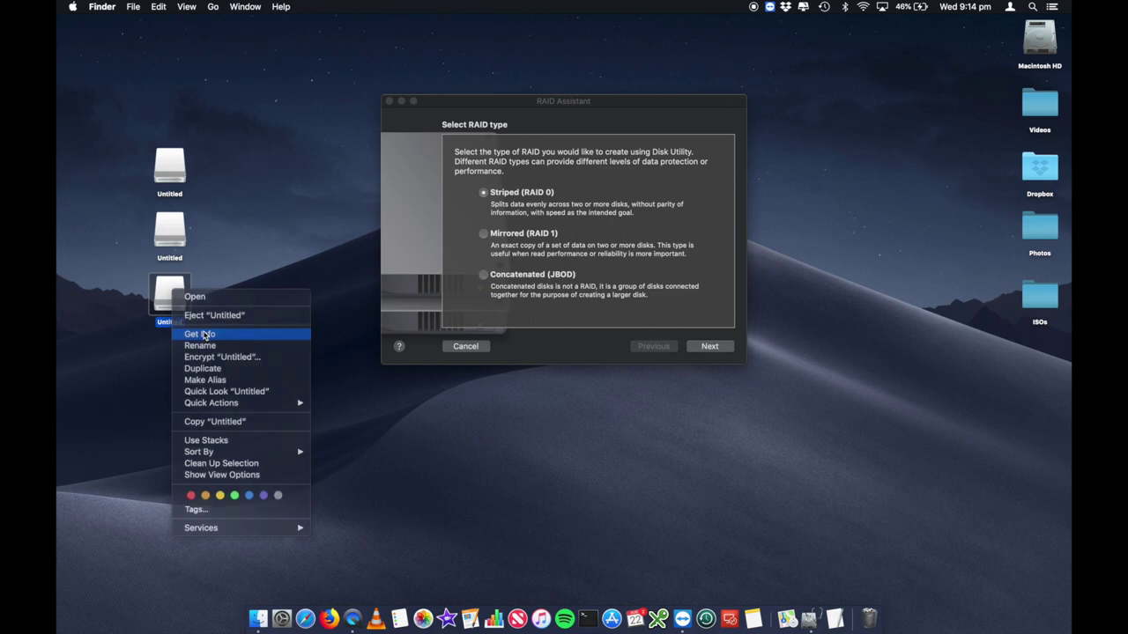
{"action": "left_click", "coordinate": [206, 336]}
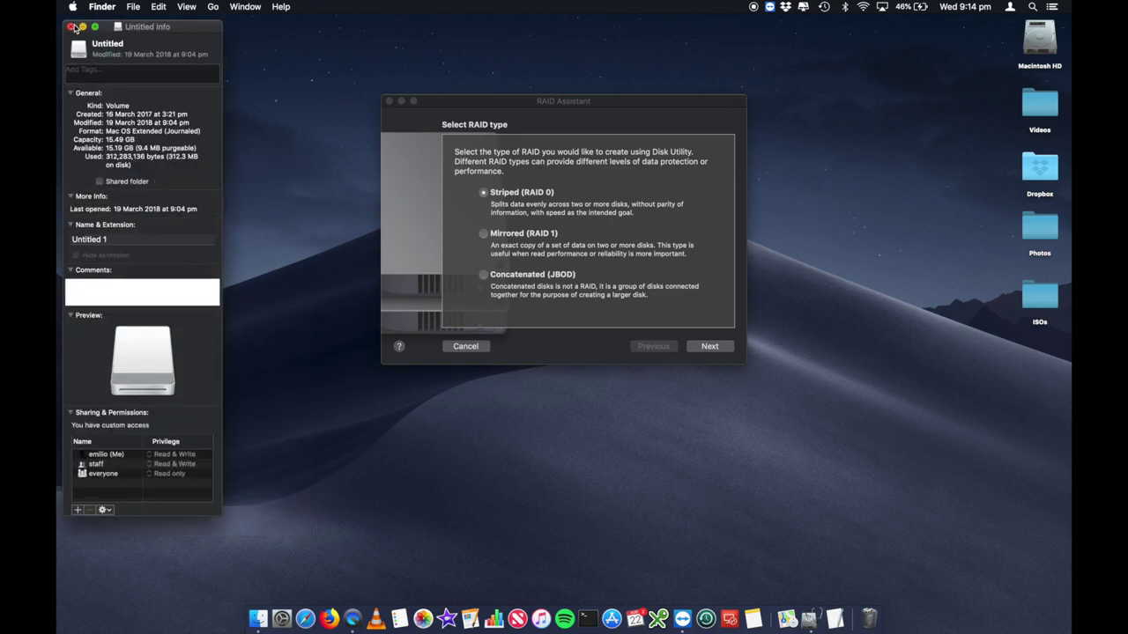
{"action": "left_click", "coordinate": [72, 26]}
{"action": "left_click", "coordinate": [201, 176]}
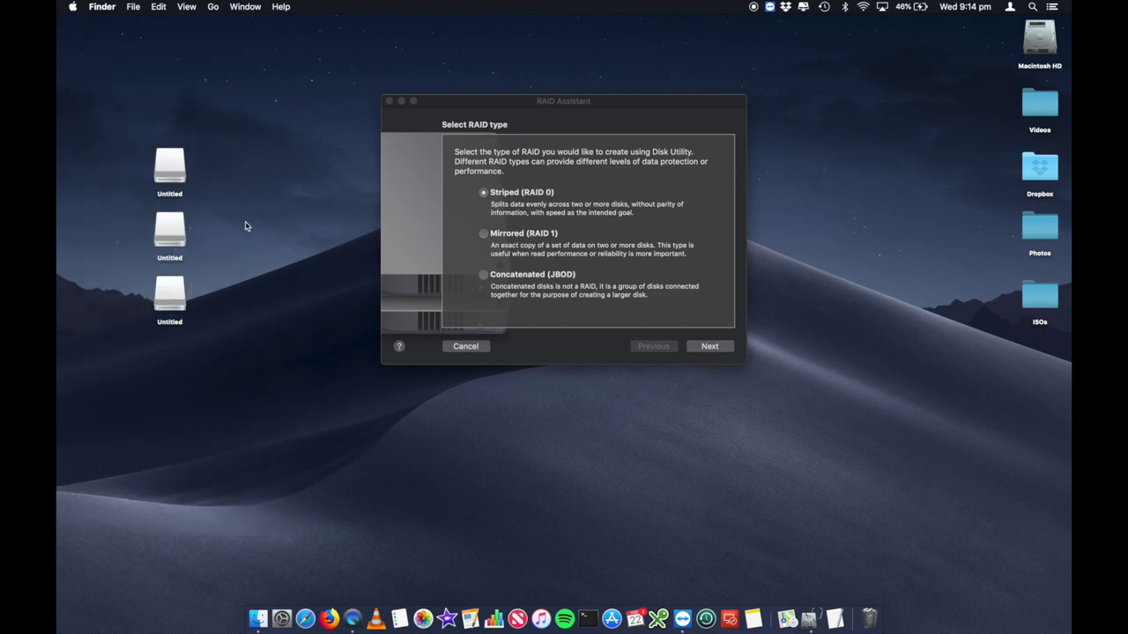
{"action": "left_click_drag", "start_coordinate": [204, 216], "coordinate": [148, 334]}
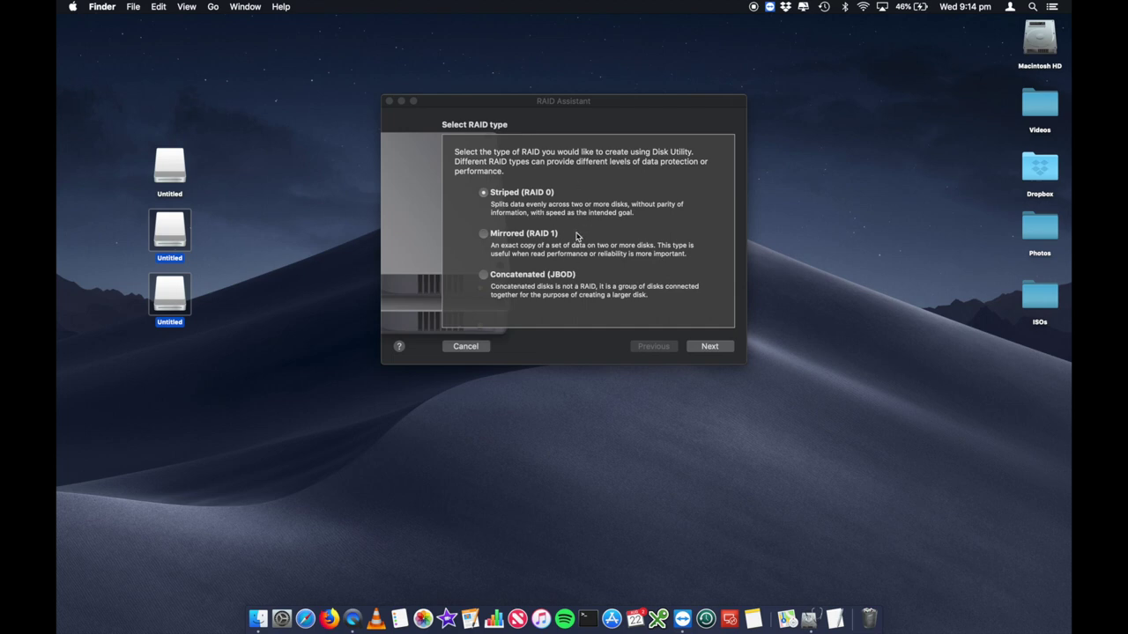
Step: Switch the RAID Assistant's type choice to Mirrored (RAID 1)
{"action": "left_click", "coordinate": [556, 104]}
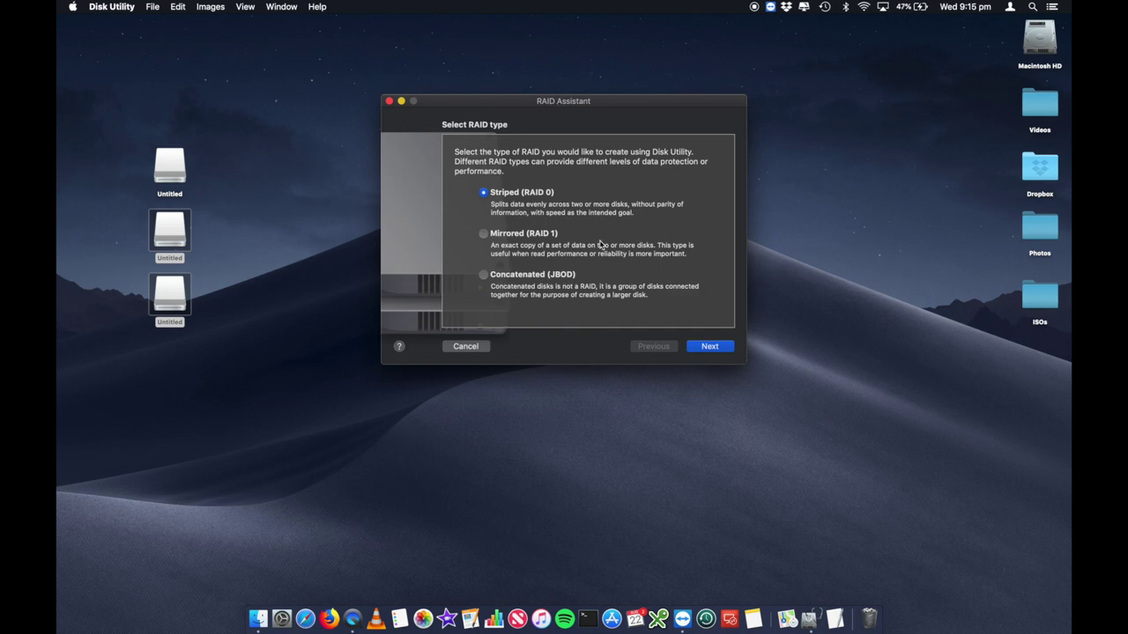
{"action": "left_click", "coordinate": [507, 235]}
{"action": "left_click", "coordinate": [320, 236]}
Step: Select and deselect the middle and bottom Untitled drives on the desktop
{"action": "left_click_drag", "start_coordinate": [132, 228], "coordinate": [295, 309]}
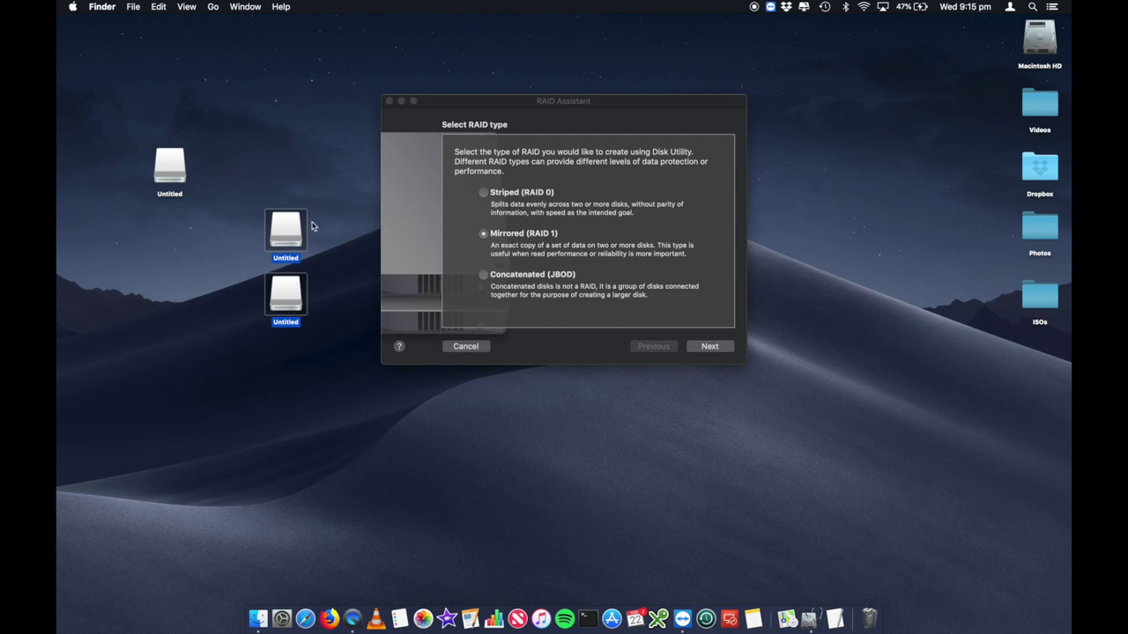
{"action": "left_click", "coordinate": [344, 132]}
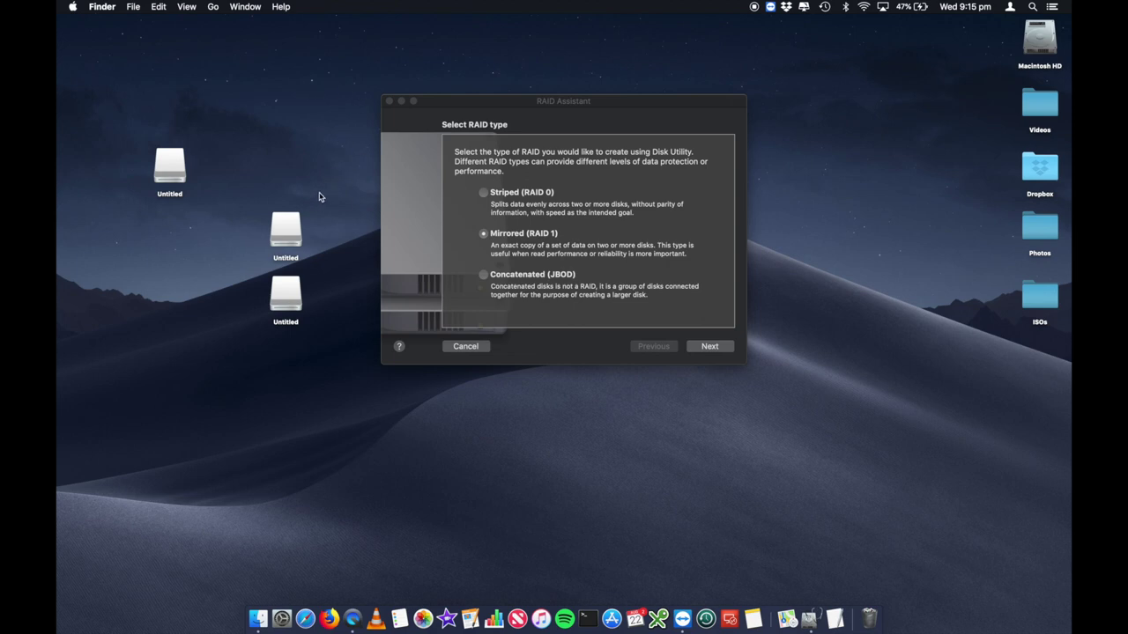
{"action": "left_click", "coordinate": [285, 231]}
{"action": "left_click", "coordinate": [283, 292]}
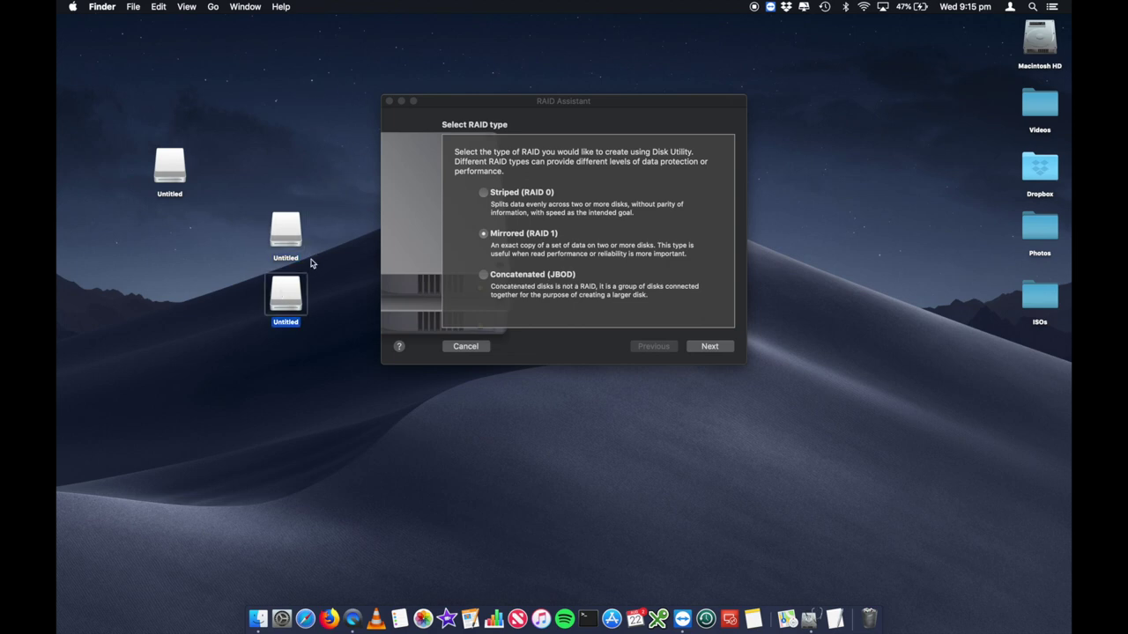
{"action": "left_click", "coordinate": [281, 230]}
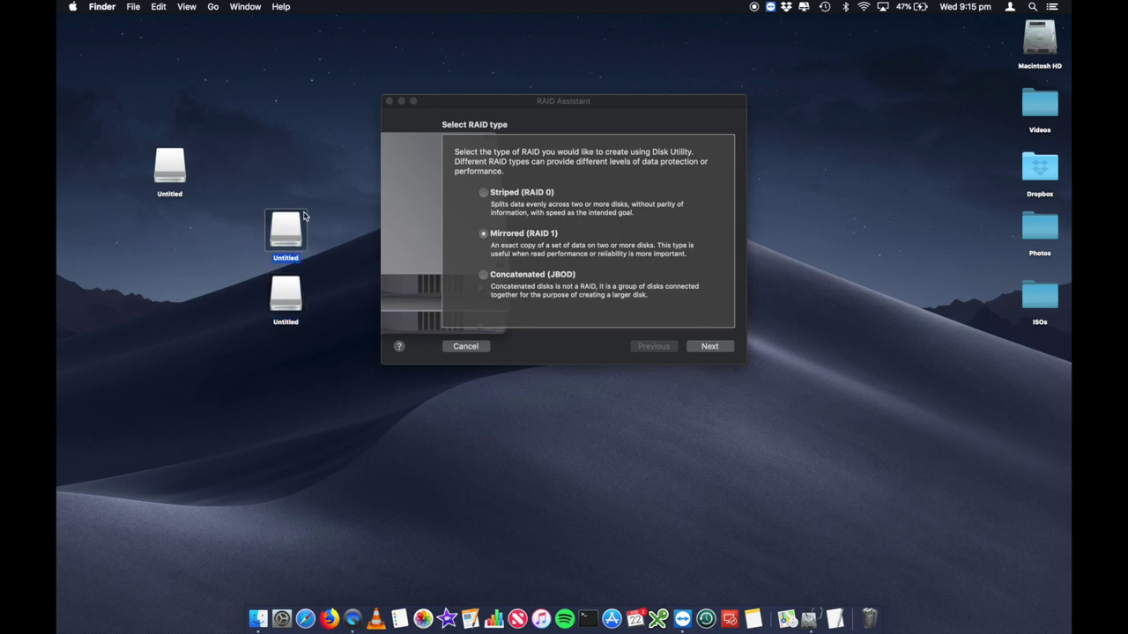
{"action": "left_click", "coordinate": [343, 217]}
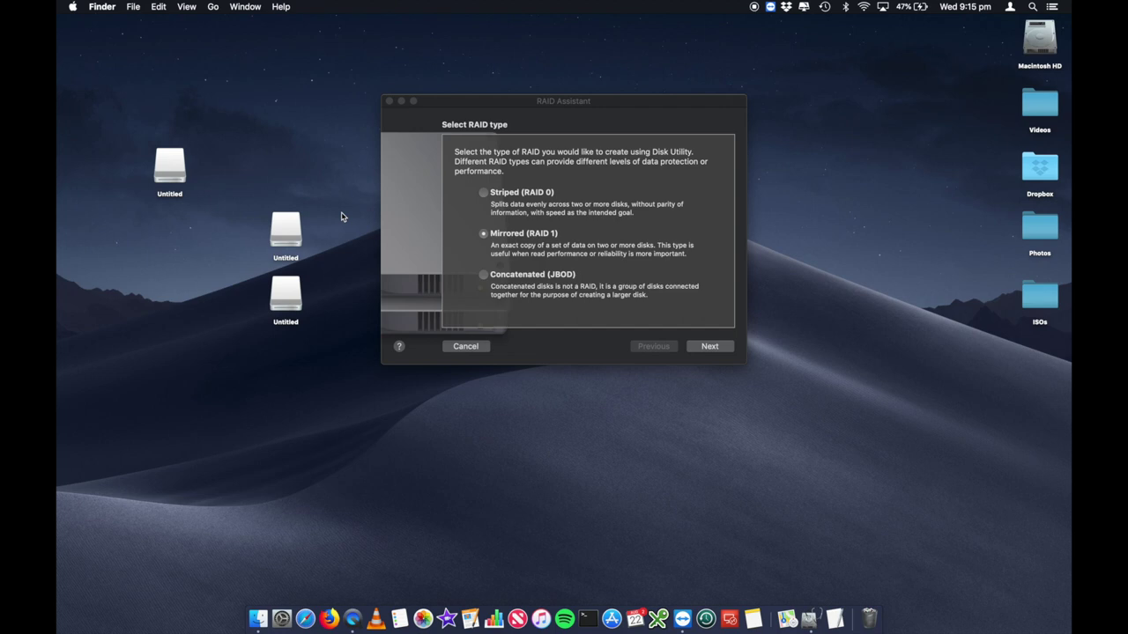
Step: Choose Striped (RAID 0) in the RAID Assistant and continue to disk selection
{"action": "left_click", "coordinate": [540, 283]}
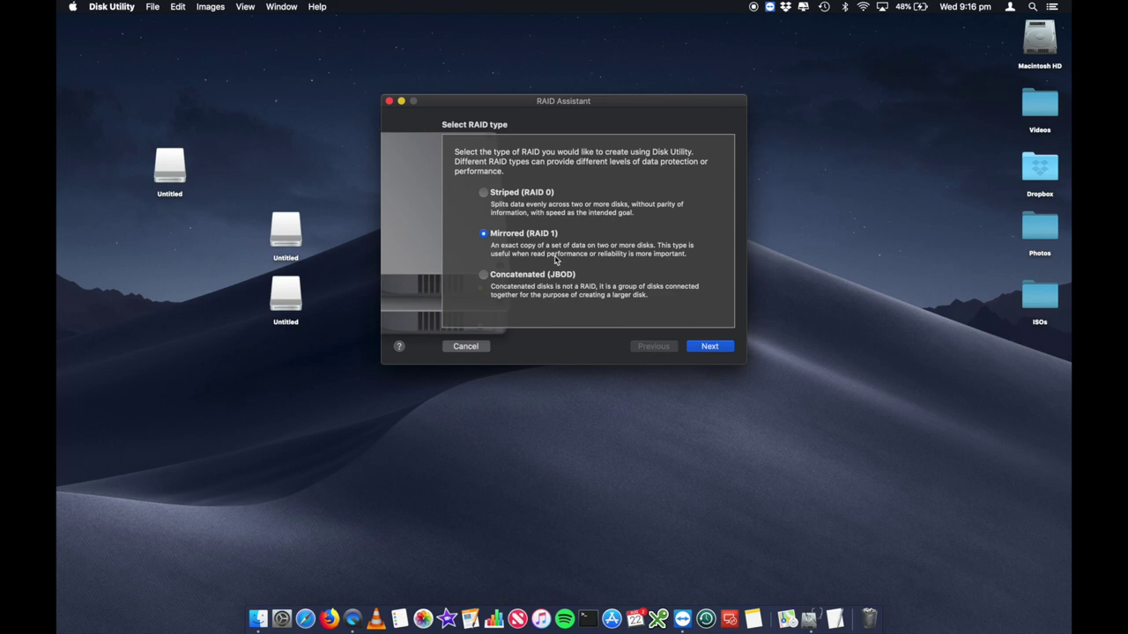
{"action": "left_click", "coordinate": [504, 194]}
{"action": "left_click", "coordinate": [710, 347]}
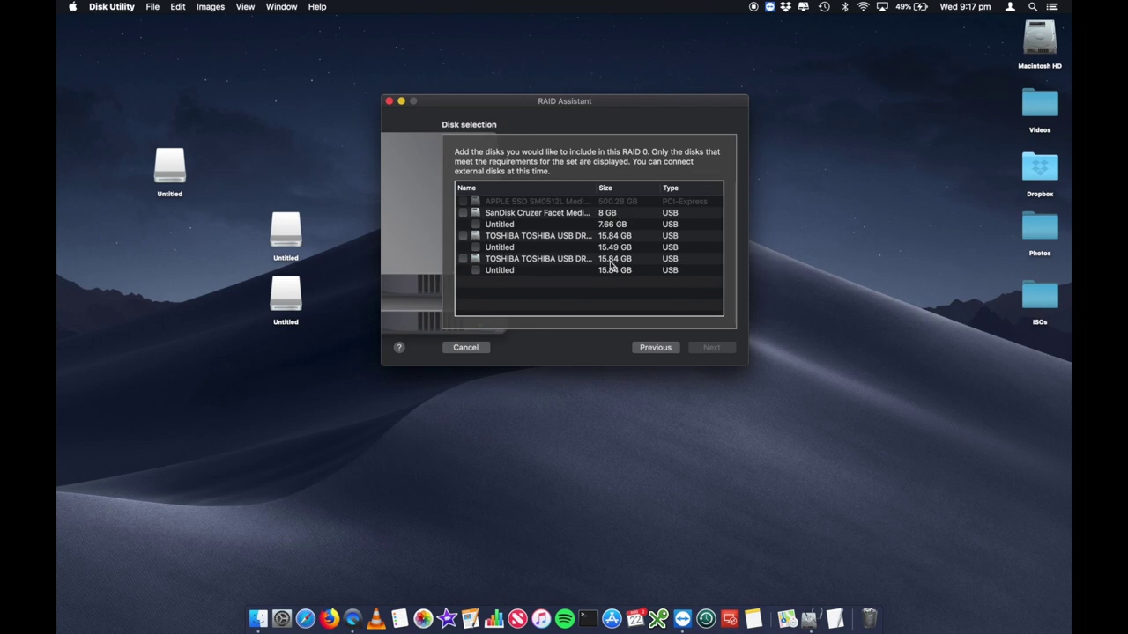
Step: Tick both TOSHIBA USB DRV Media drives as RAID members and continue to Set Properties
{"action": "left_click", "coordinate": [462, 235]}
{"action": "left_click", "coordinate": [463, 259]}
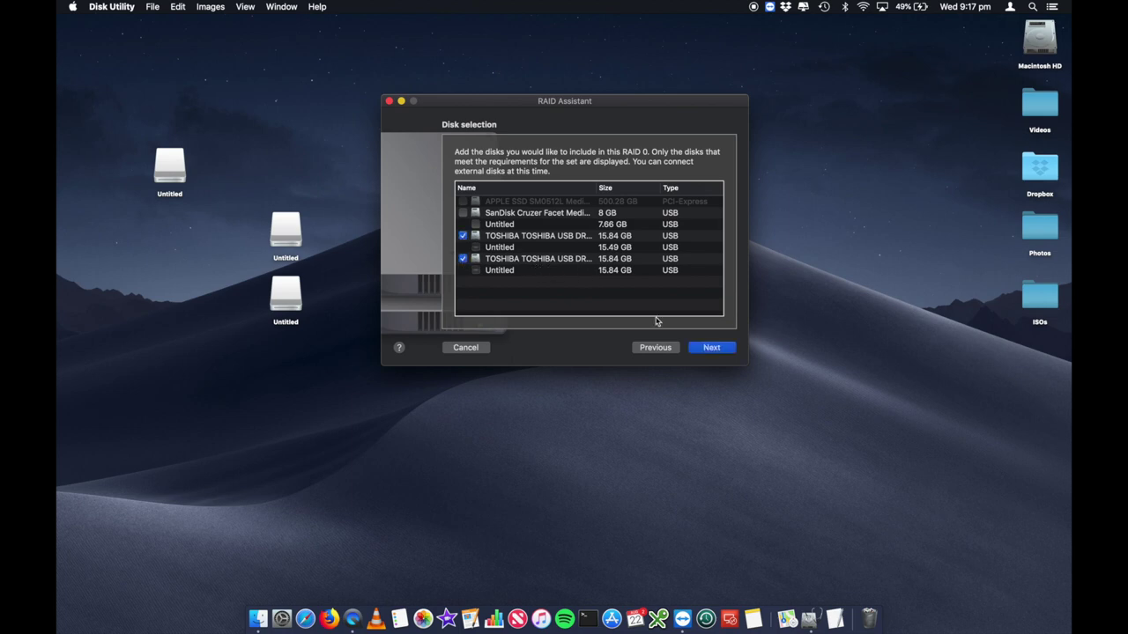
{"action": "left_click", "coordinate": [714, 350]}
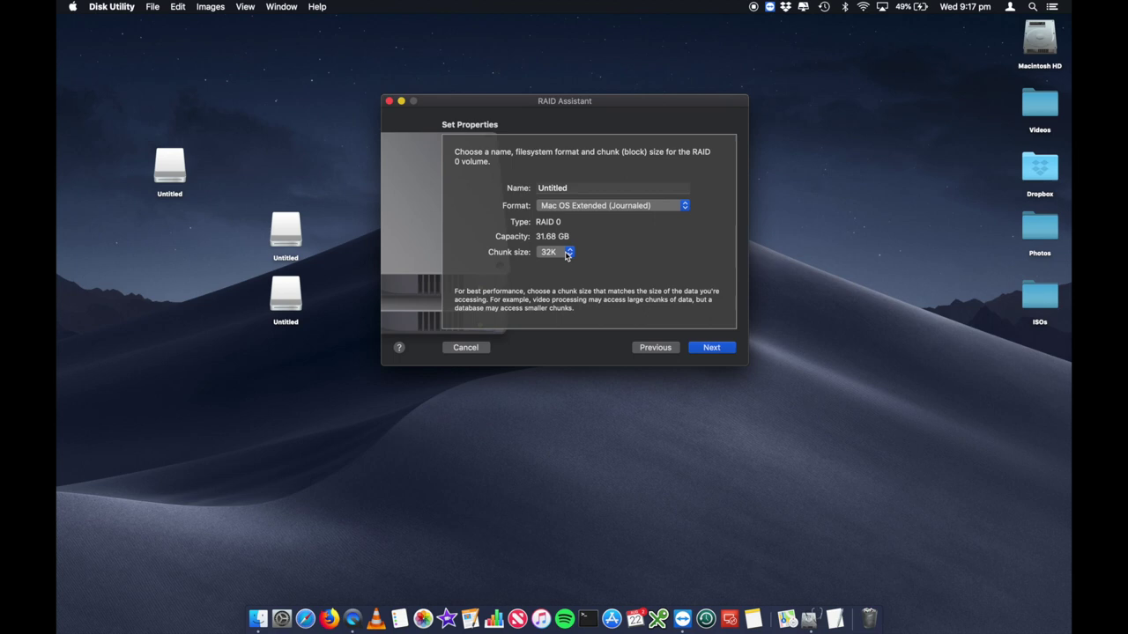
Step: Name the set BigDisk32gb, keep Mac OS Extended (Journaled) format, and proceed to creation
{"action": "double_click", "coordinate": [591, 188]}
{"action": "type", "text": "B"}
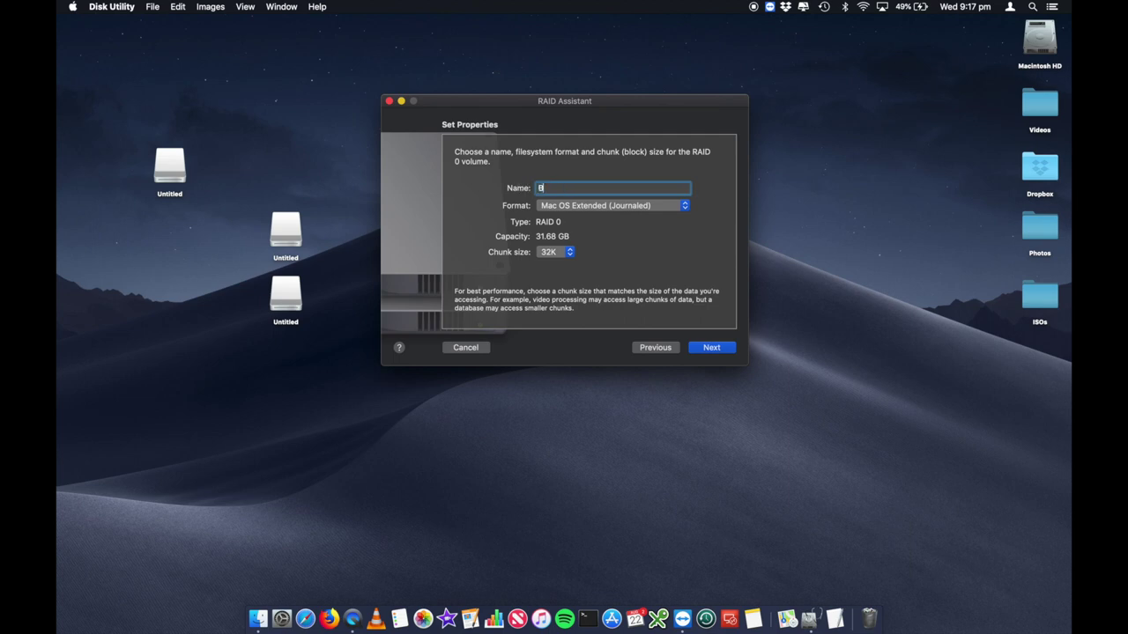
{"action": "type", "text": "igDisk32gb"}
{"action": "left_click", "coordinate": [571, 206]}
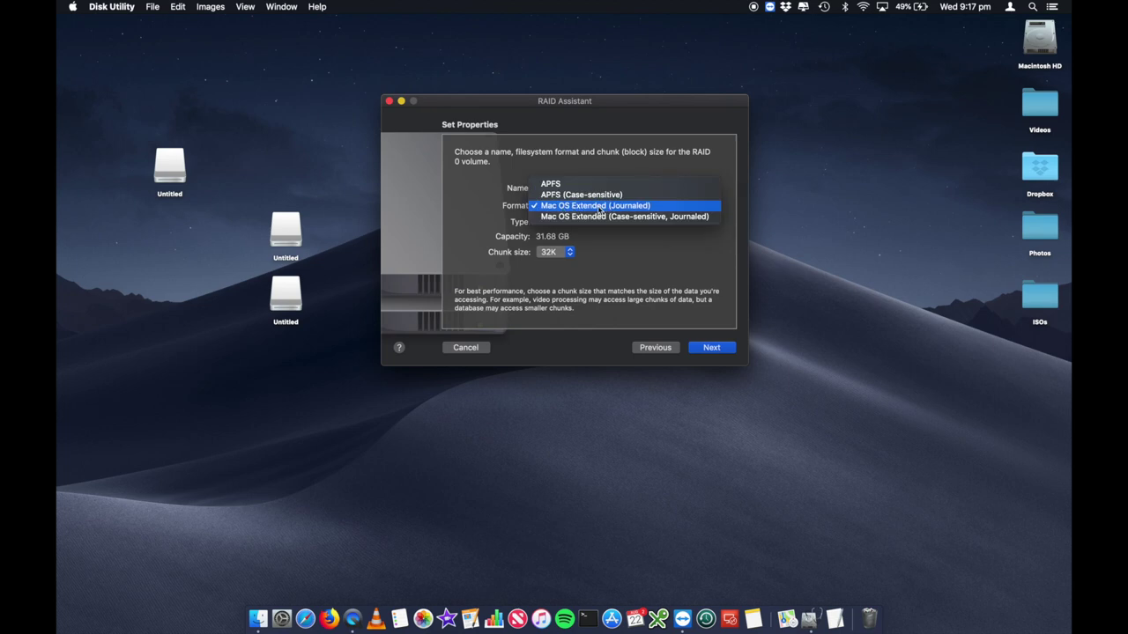
{"action": "left_click", "coordinate": [484, 213]}
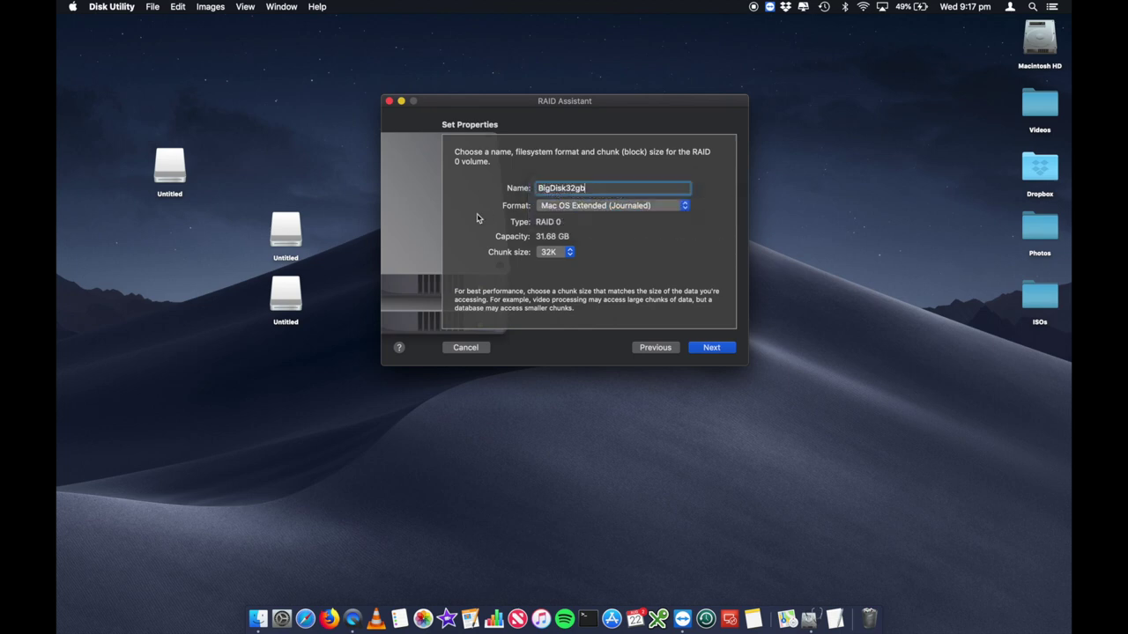
{"action": "left_click", "coordinate": [715, 349]}
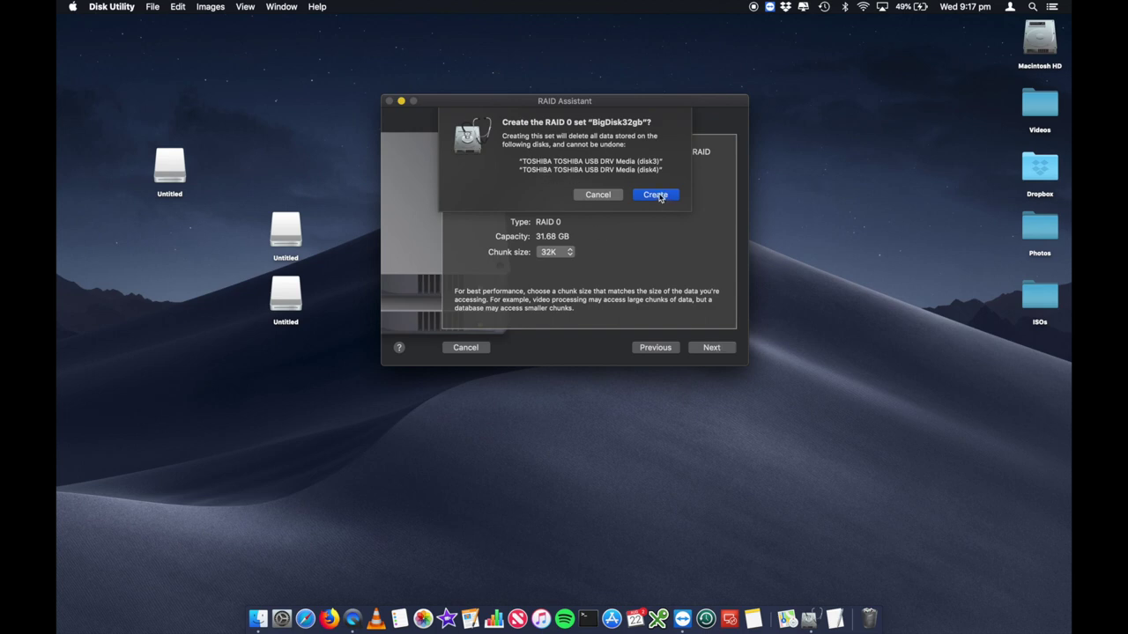
Step: Check the middle Untitled drive's capacity in its Get Info window, then close it
{"action": "left_click", "coordinate": [286, 230]}
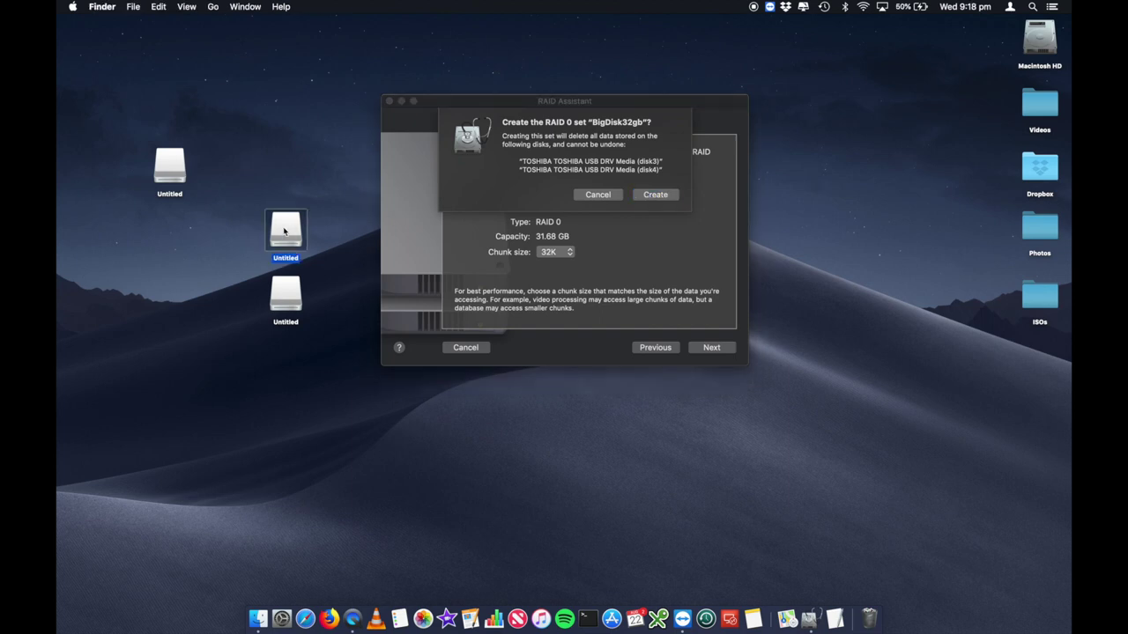
{"action": "right_click", "coordinate": [285, 228]}
{"action": "left_click", "coordinate": [308, 271]}
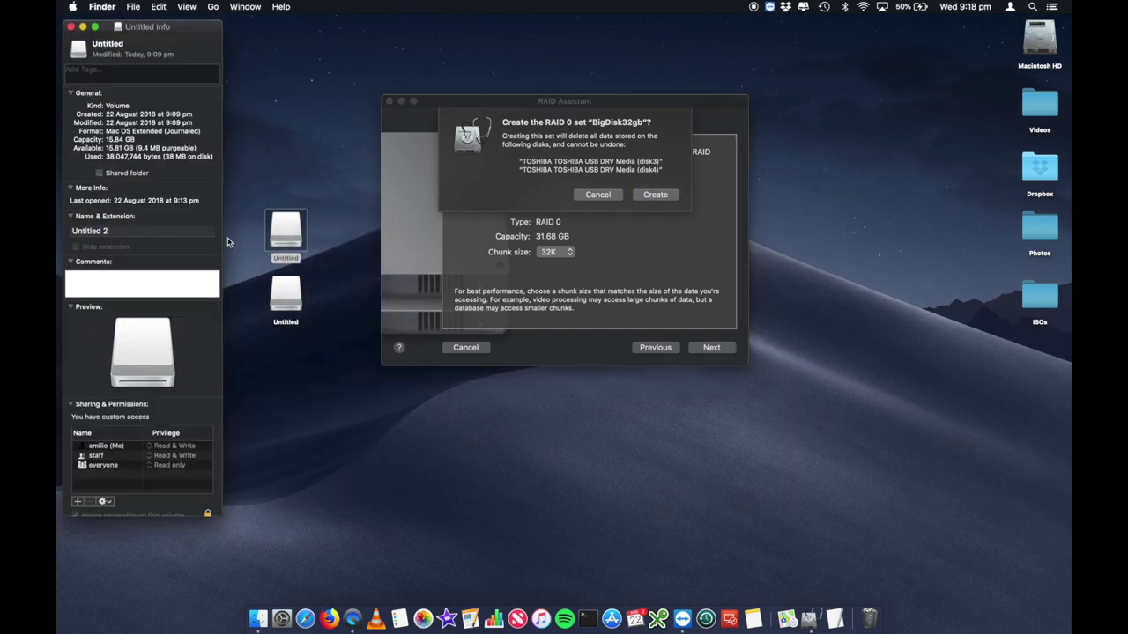
{"action": "left_click", "coordinate": [71, 26]}
Step: Check the lower Untitled drive's capacity with Cmd+I, then confirm creating the BigDisk32gb RAID 0 set
{"action": "left_click", "coordinate": [273, 295]}
{"action": "right_click", "coordinate": [271, 287]}
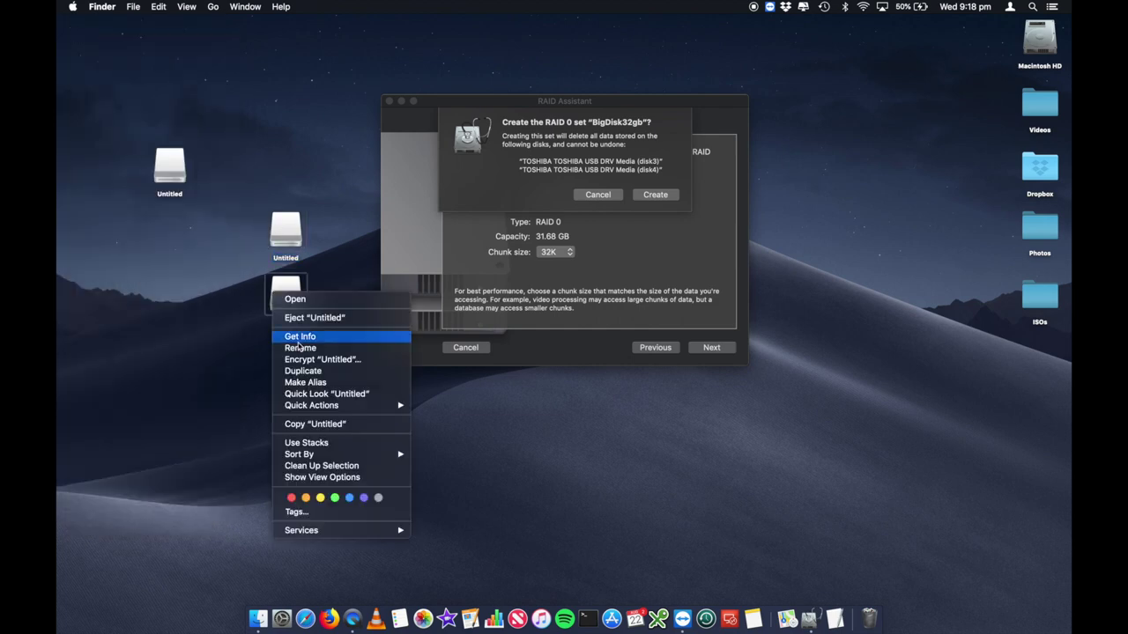
{"action": "left_click", "coordinate": [217, 252]}
{"action": "key", "text": "super+i"}
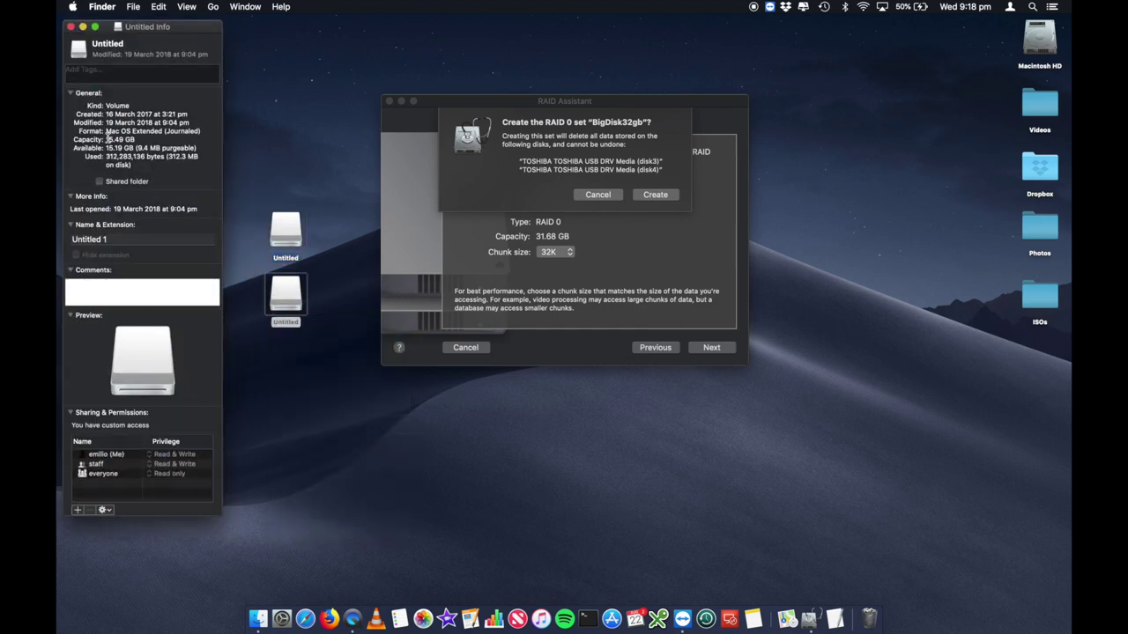
{"action": "left_click", "coordinate": [70, 26]}
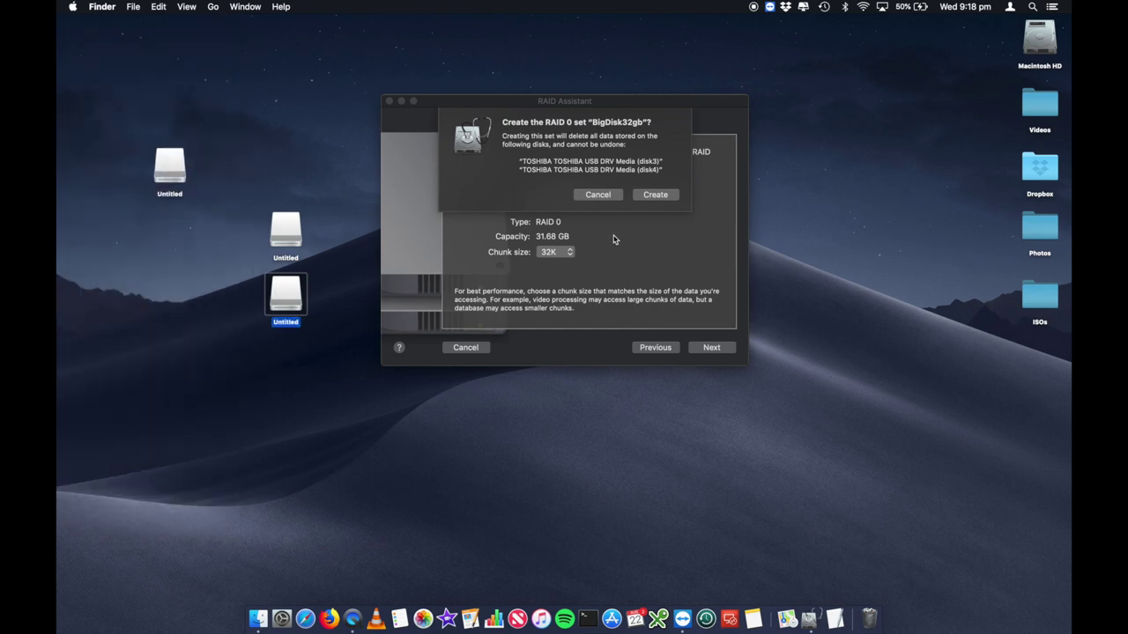
{"action": "left_click", "coordinate": [655, 195]}
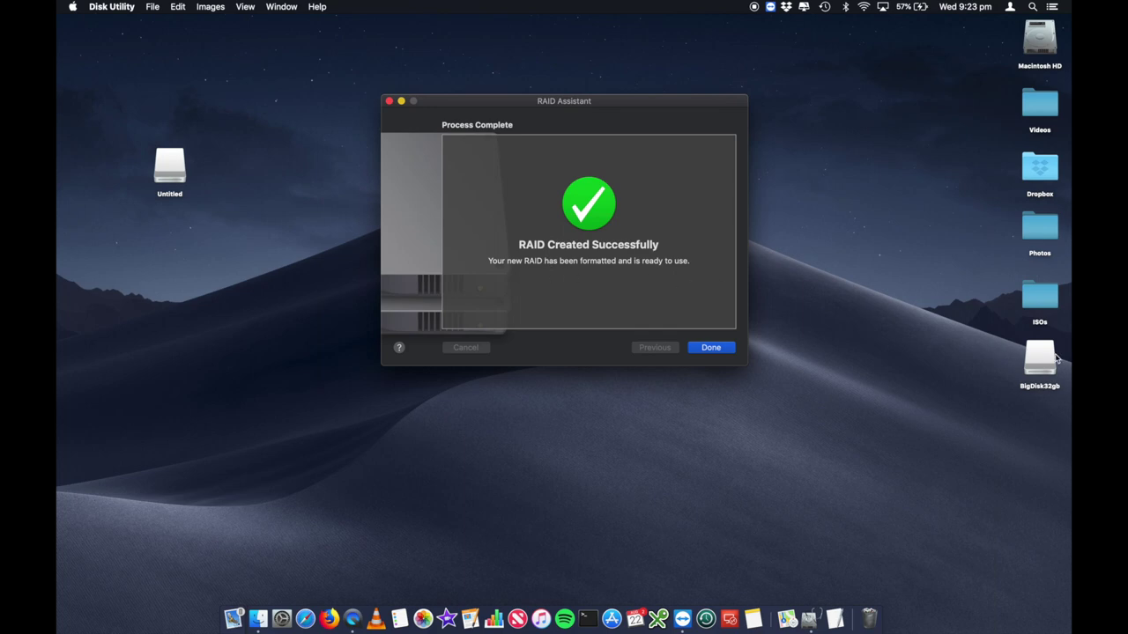
Step: Drag the new BigDisk32gb desktop icon beside the Untitled drive and bring the RAID Assistant back
{"action": "left_click_drag", "start_coordinate": [1057, 358], "coordinate": [244, 235]}
{"action": "key", "text": "Return"}
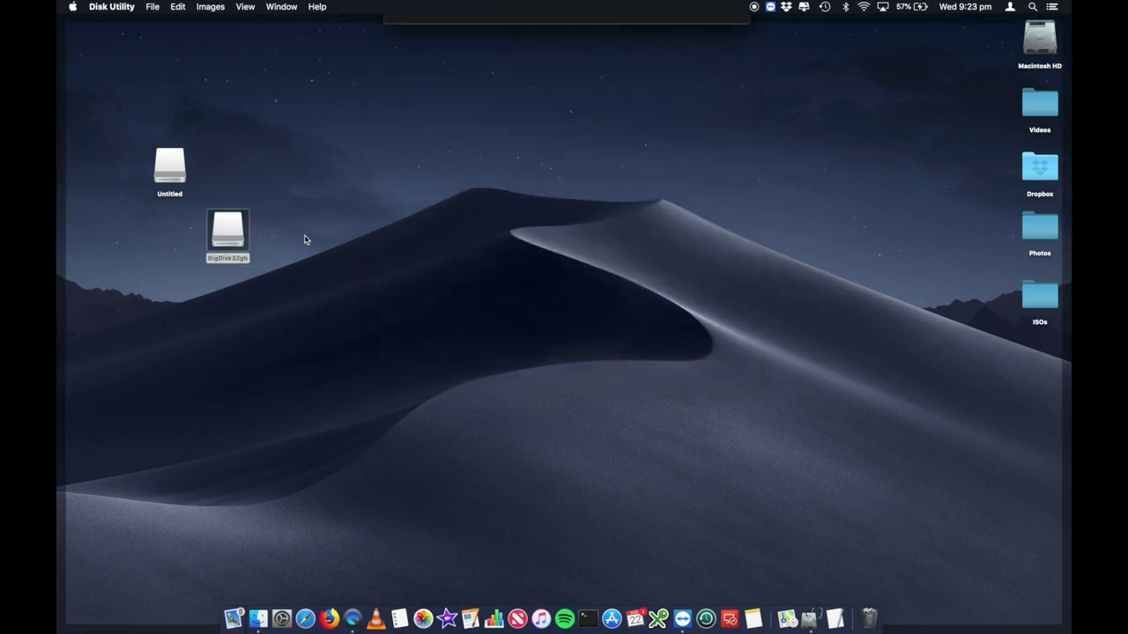
{"action": "left_click", "coordinate": [564, 298]}
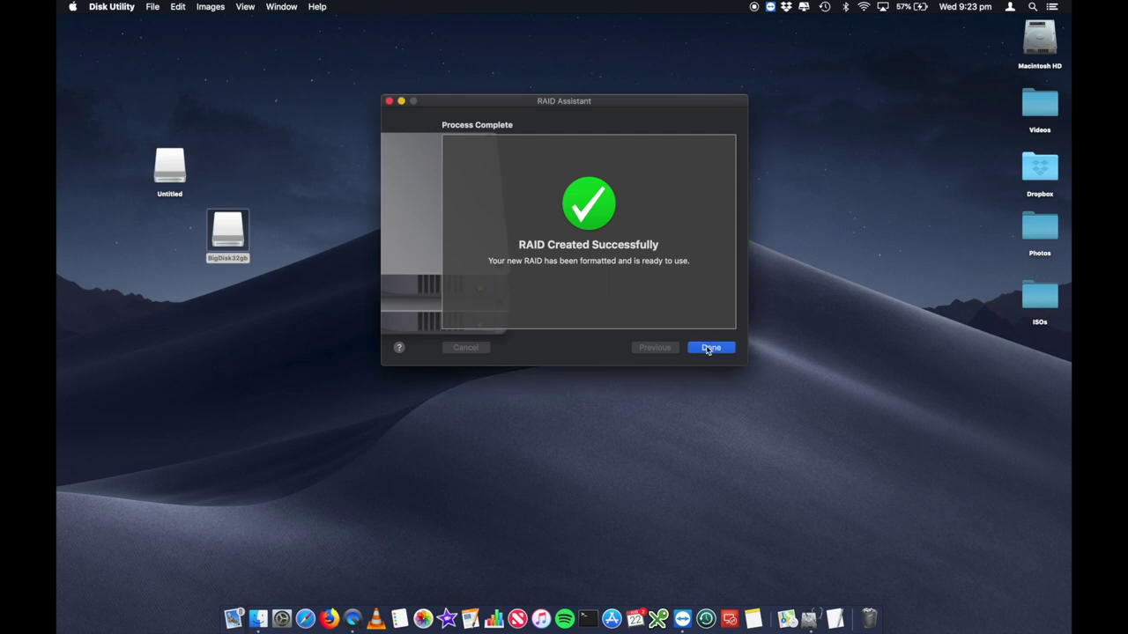
Step: Finish the RAID Assistant, then open BigDisk32gb's Get Info to confirm its 30.99 GB capacity
{"action": "left_click", "coordinate": [710, 348]}
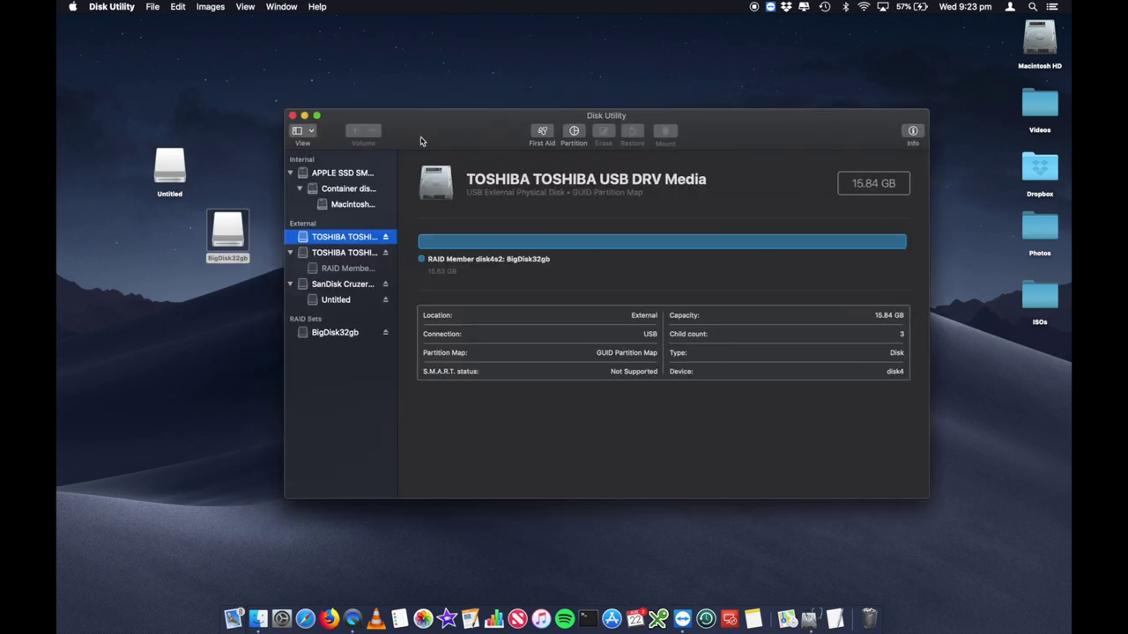
{"action": "left_click", "coordinate": [228, 223]}
{"action": "right_click", "coordinate": [228, 229]}
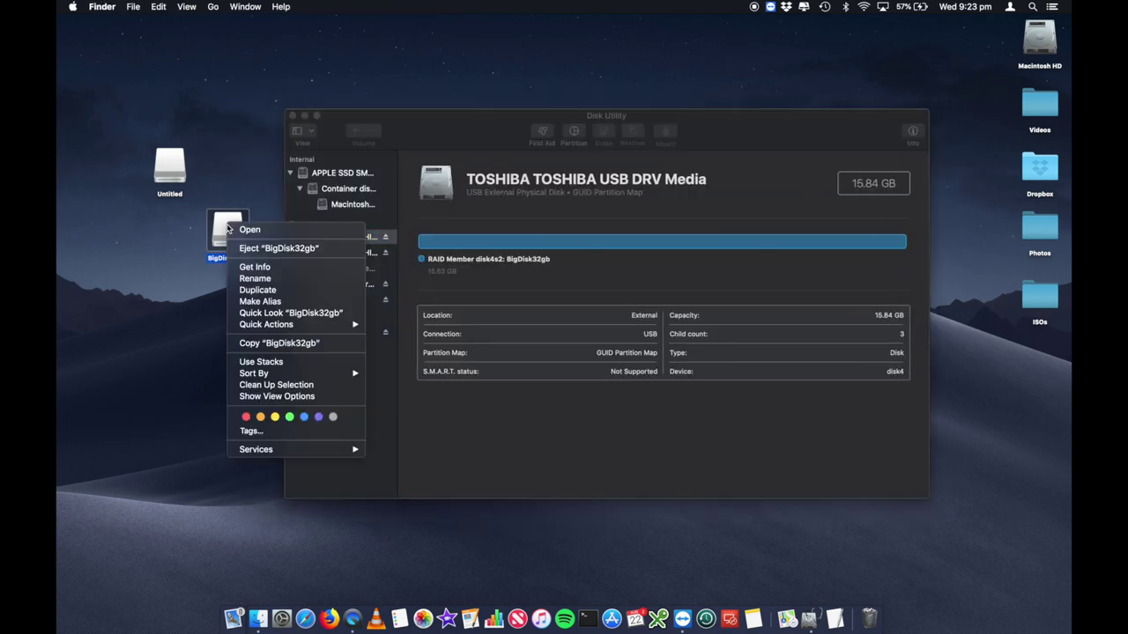
{"action": "left_click", "coordinate": [254, 267]}
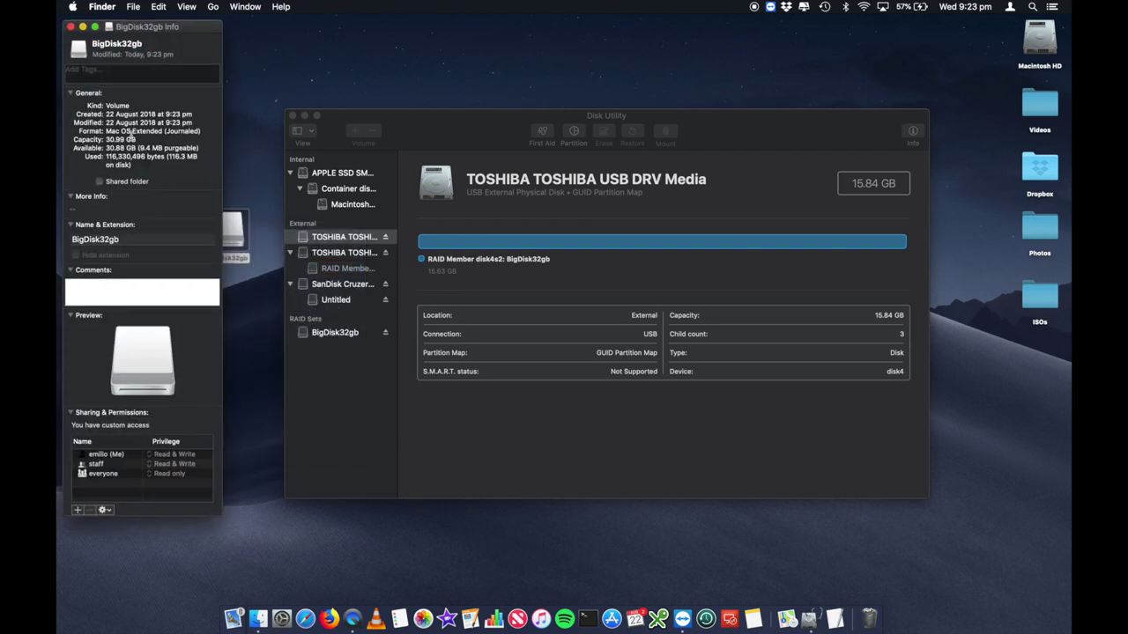
{"action": "left_click_drag", "start_coordinate": [106, 141], "coordinate": [134, 141]}
{"action": "left_click_drag", "start_coordinate": [159, 32], "coordinate": [201, 47]}
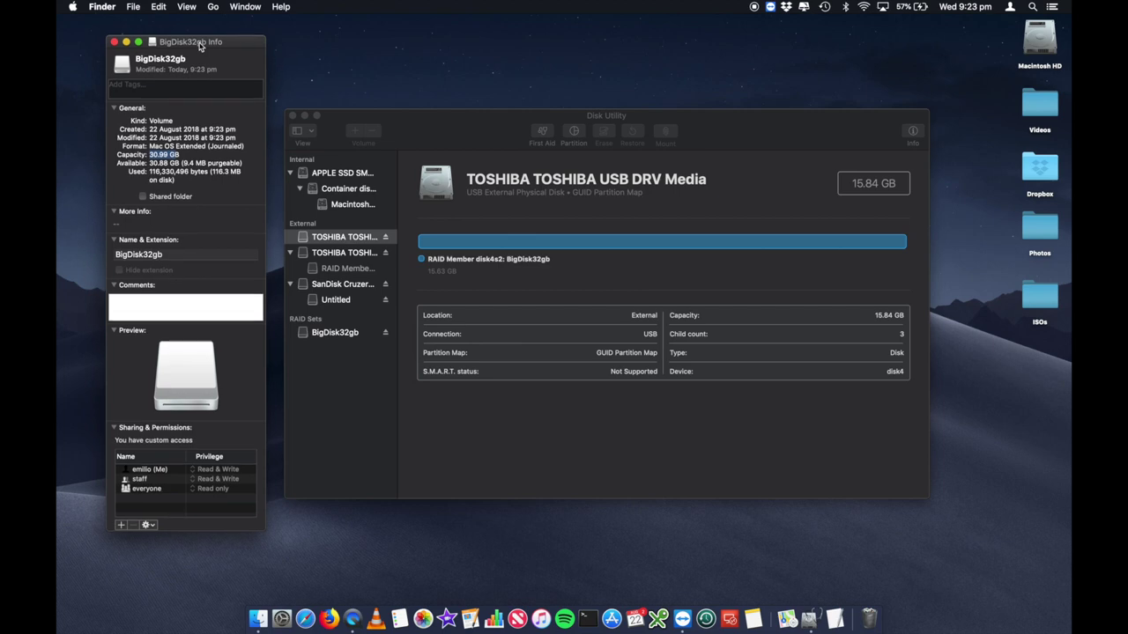
{"action": "left_click", "coordinate": [114, 43]}
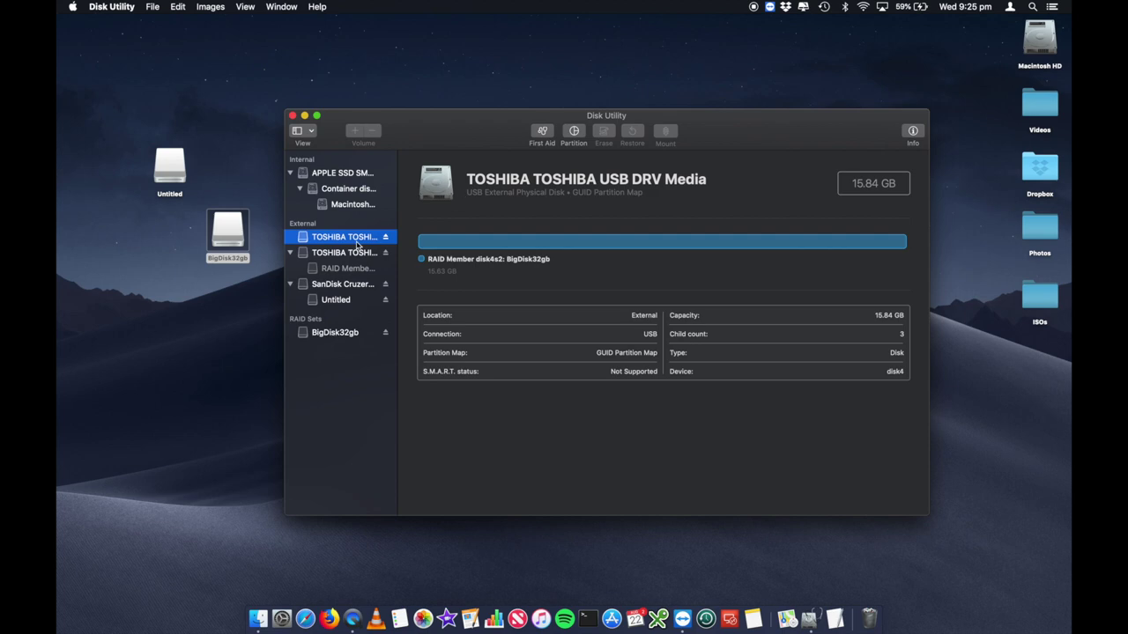
Step: Compare the two TOSHIBA drives' RAID member details
{"action": "left_click", "coordinate": [339, 257]}
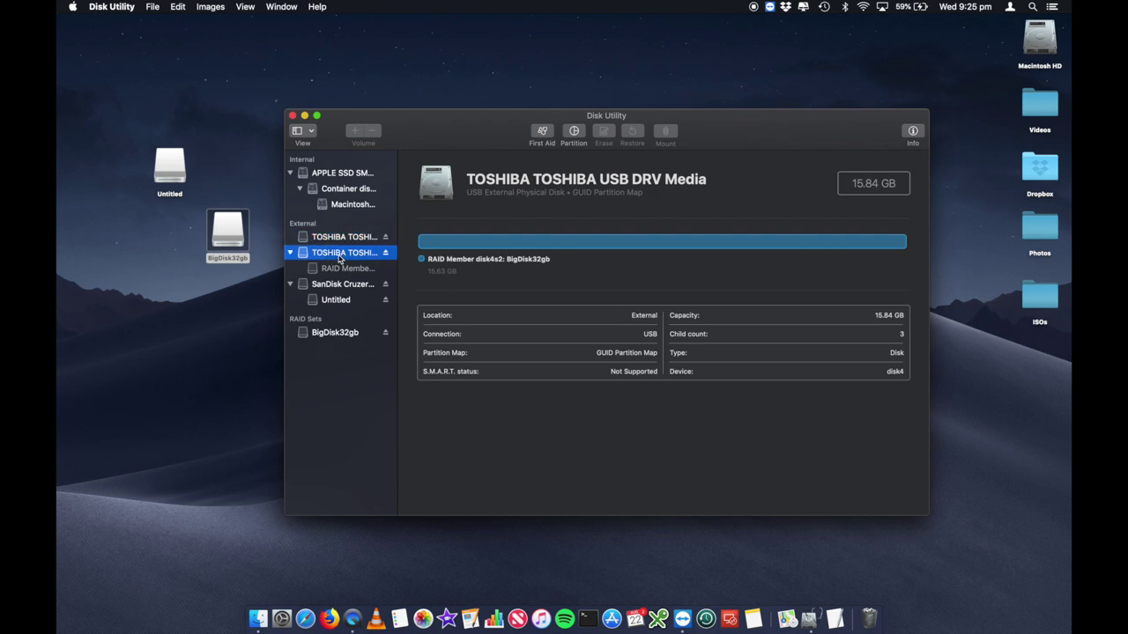
{"action": "left_click", "coordinate": [339, 239]}
{"action": "left_click", "coordinate": [339, 256]}
Step: Review the BigDisk32gb set's members disk4s2 and disk3s2, then choose Delete RAID
{"action": "left_click", "coordinate": [334, 333]}
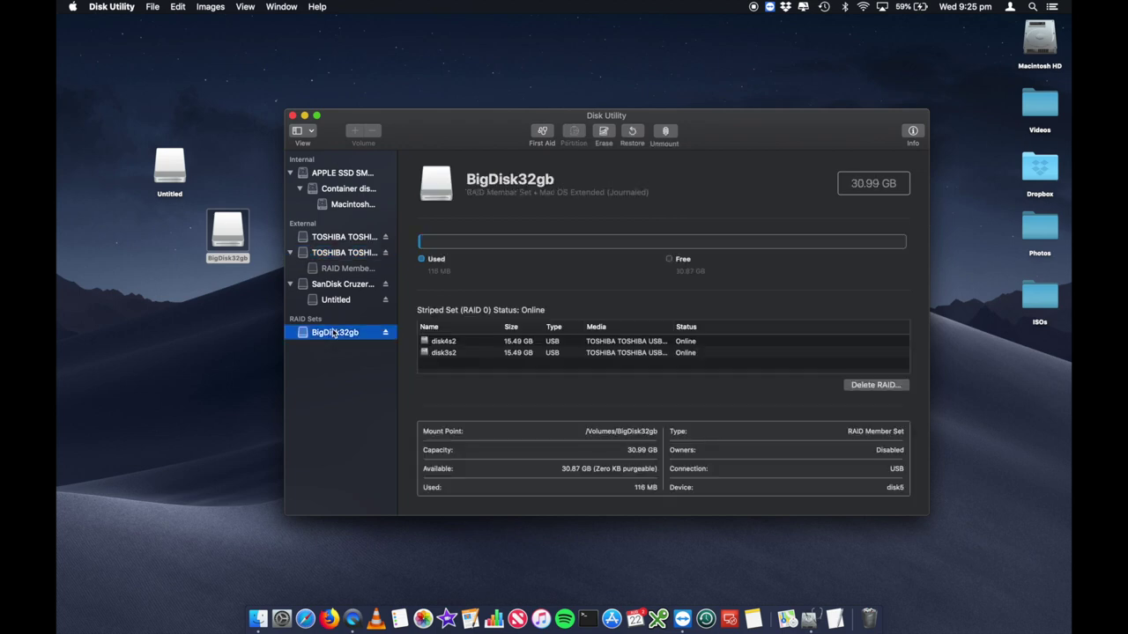
{"action": "left_click", "coordinate": [445, 342]}
{"action": "left_click", "coordinate": [448, 353]}
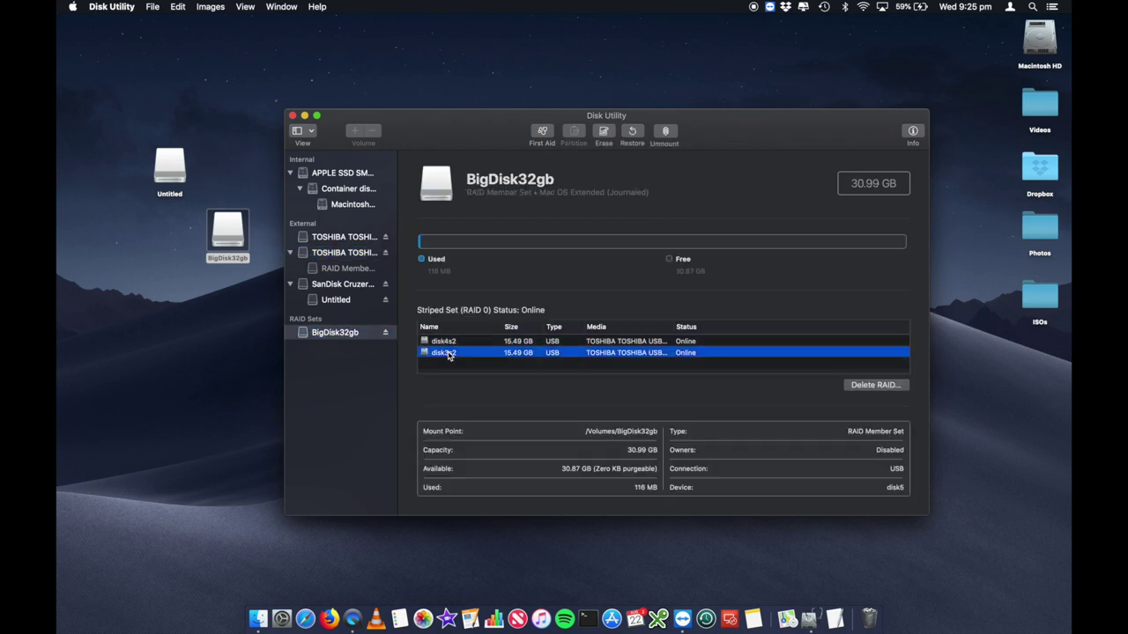
{"action": "left_click", "coordinate": [461, 343]}
{"action": "left_click", "coordinate": [467, 353]}
{"action": "left_click", "coordinate": [874, 385]}
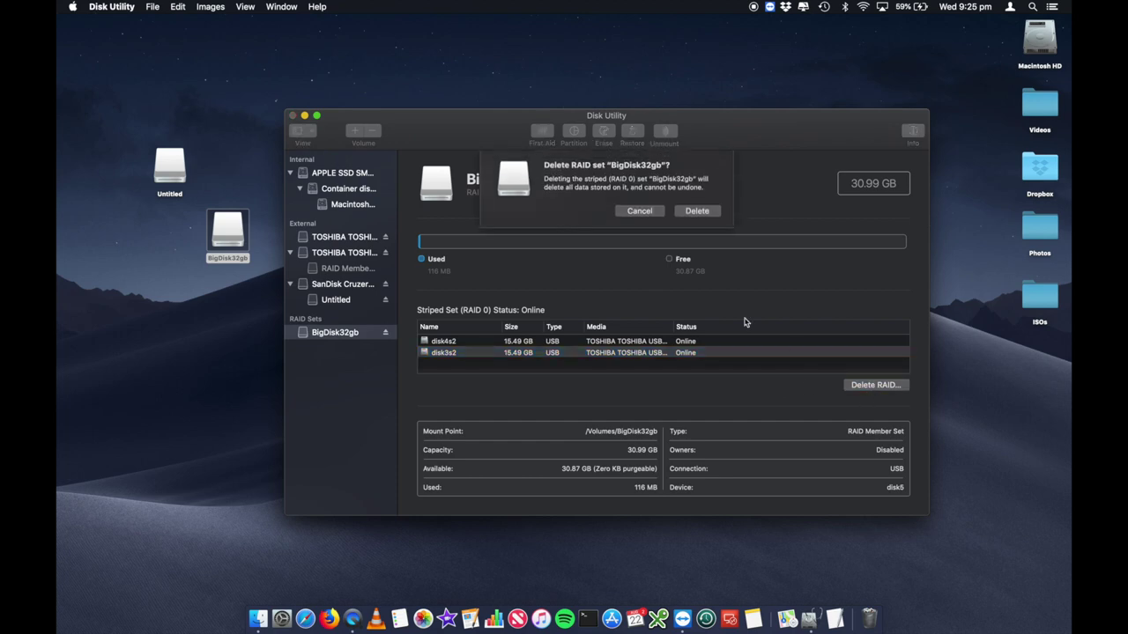
Step: Confirm deleting the BigDisk32gb RAID set and dismiss the finished progress
{"action": "left_click", "coordinate": [696, 212]}
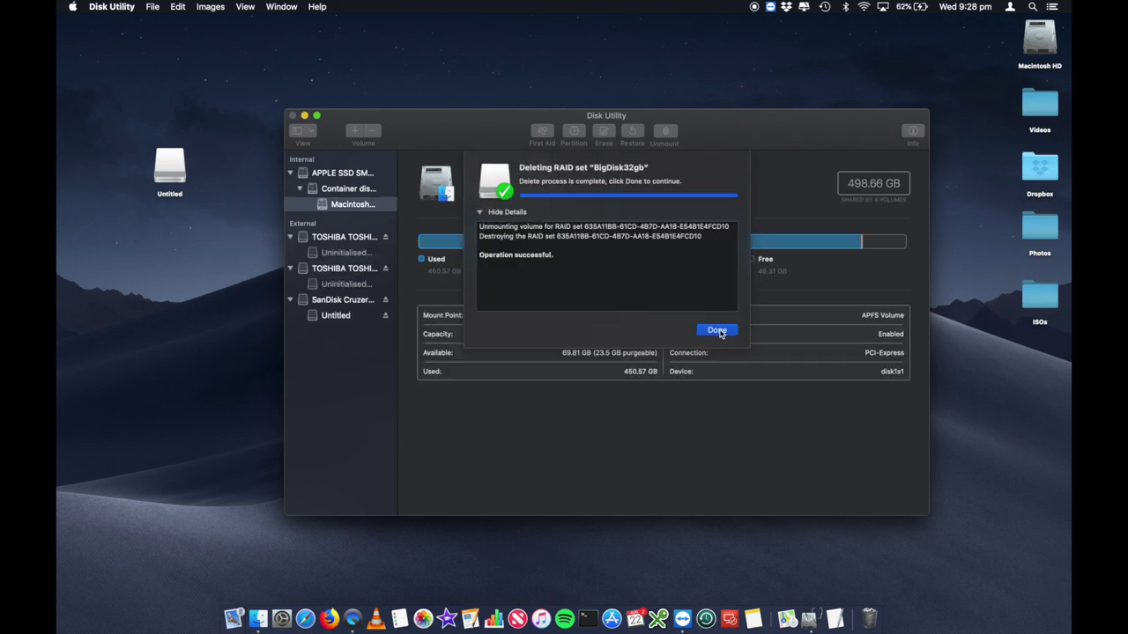
{"action": "left_click", "coordinate": [717, 332]}
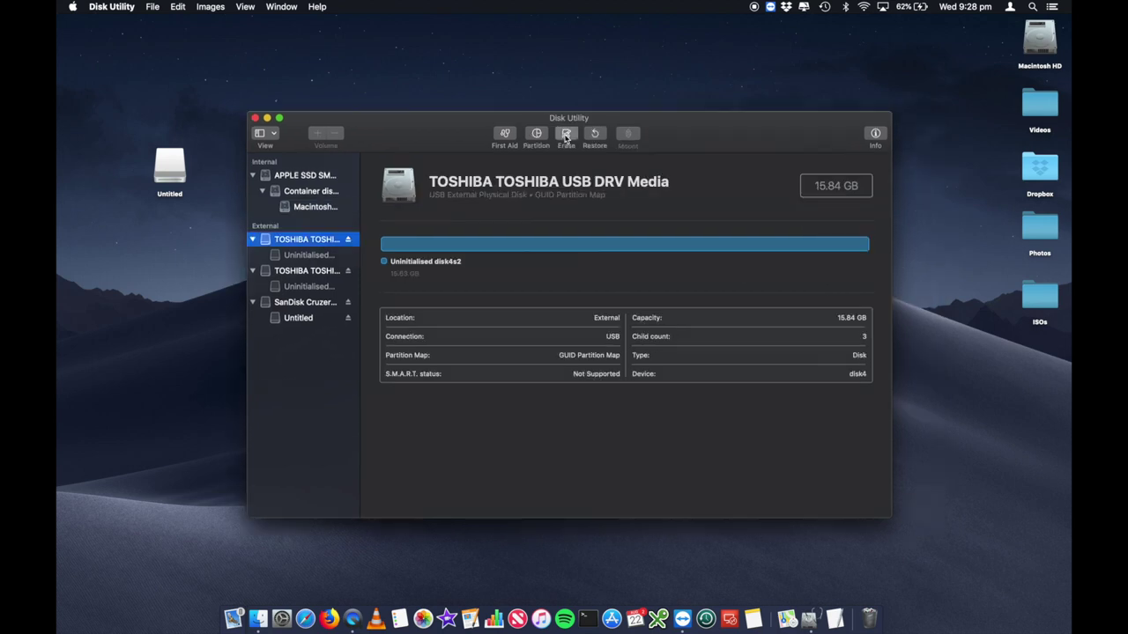
Step: Erase the first TOSHIBA drive as an Untitled Mac OS Extended (Journaled) volume
{"action": "left_click", "coordinate": [565, 133]}
{"action": "left_click", "coordinate": [669, 291]}
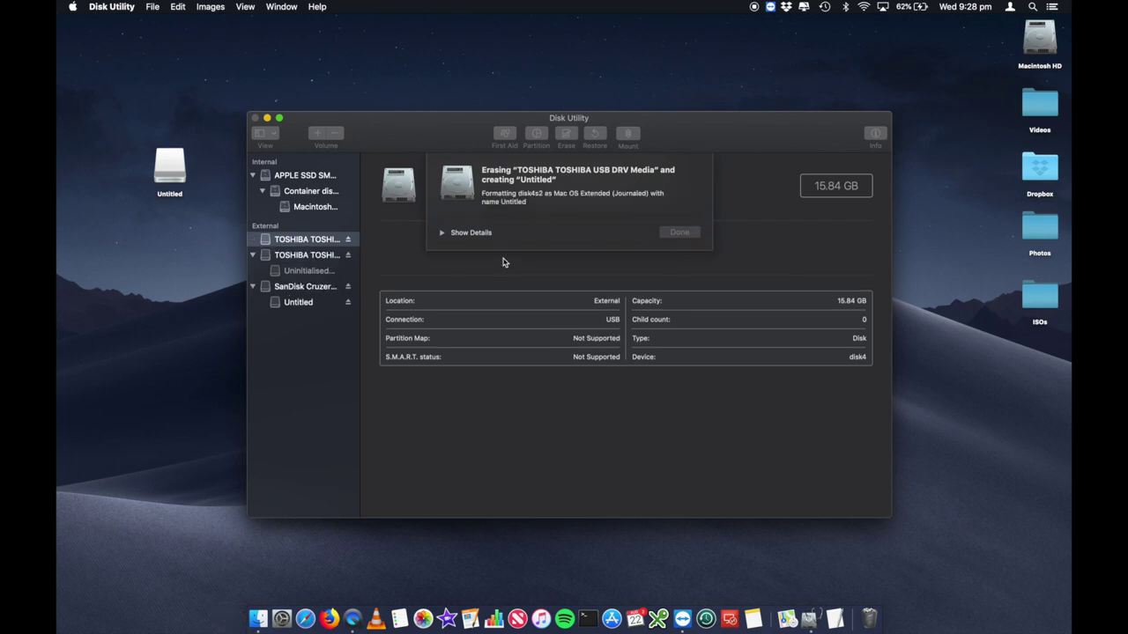
{"action": "left_click", "coordinate": [681, 232]}
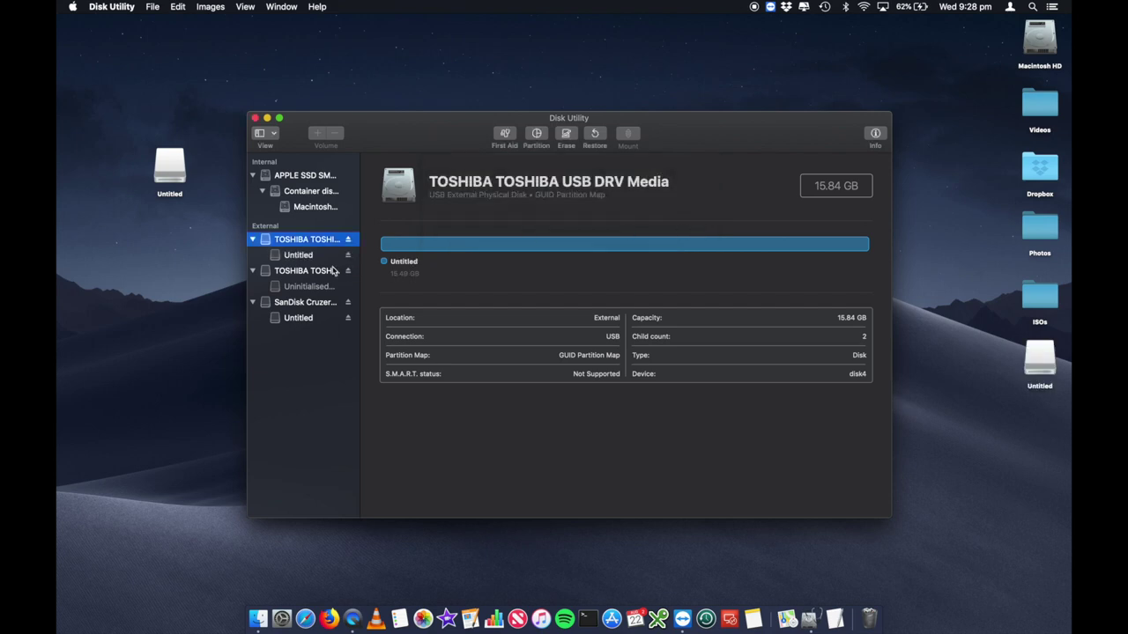
Step: Erase the second TOSHIBA drive the same way, then shift both Untitled desktop icons left
{"action": "left_click", "coordinate": [335, 272]}
{"action": "left_click", "coordinate": [566, 134]}
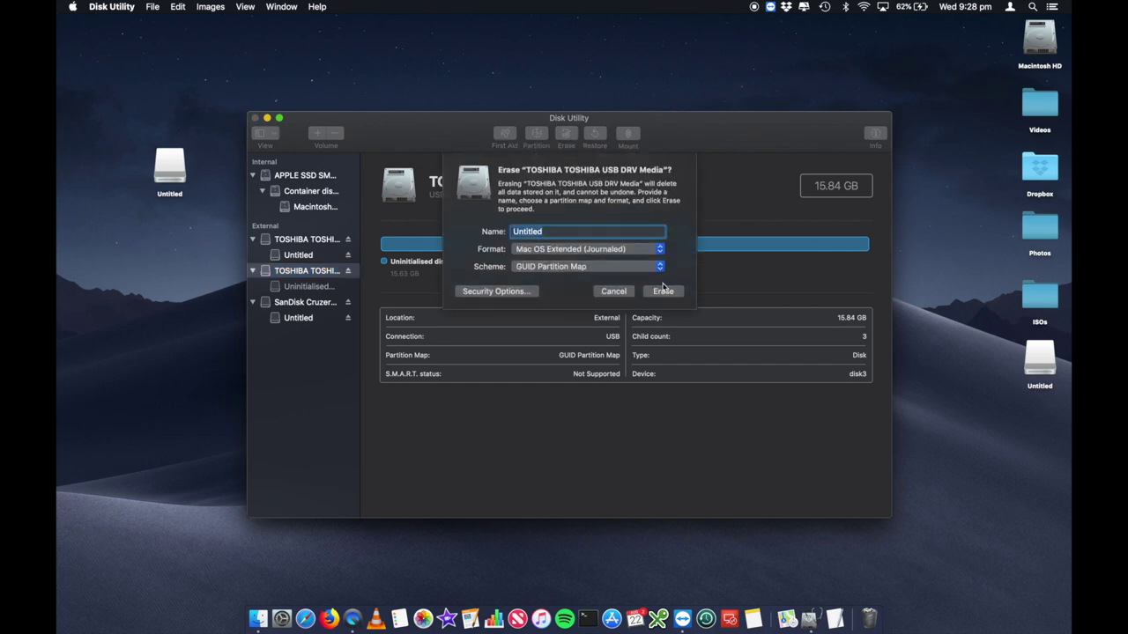
{"action": "left_click", "coordinate": [663, 291]}
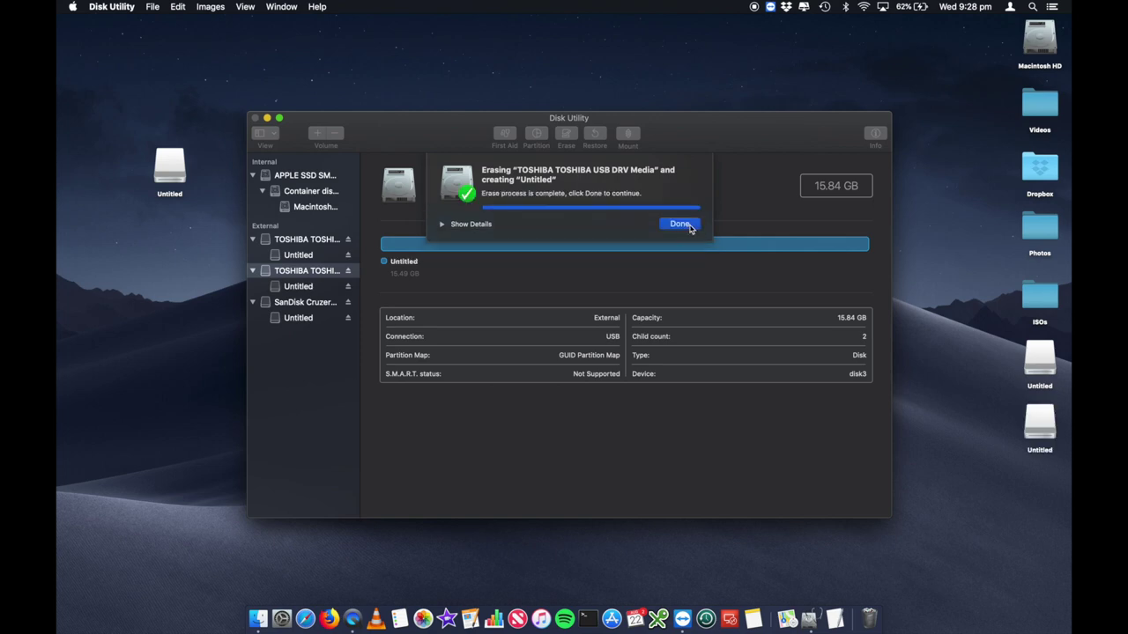
{"action": "left_click", "coordinate": [680, 220]}
{"action": "mouse_move", "coordinate": [995, 352]}
{"action": "left_mouse_down"}
{"action": "mouse_move", "coordinate": [1062, 456]}
{"action": "mouse_move", "coordinate": [472, 374]}
{"action": "mouse_move", "coordinate": [225, 352]}
{"action": "mouse_move", "coordinate": [214, 324]}
{"action": "left_mouse_up"}
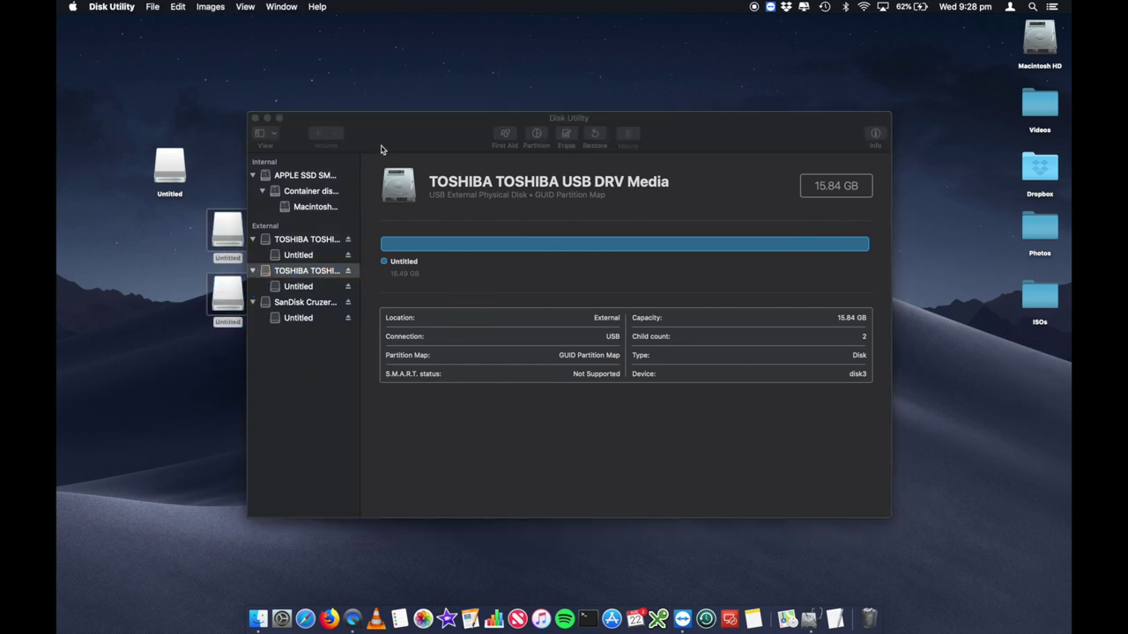
{"action": "left_click_drag", "start_coordinate": [396, 117], "coordinate": [442, 117]}
Step: Start the RAID Assistant from the File menu with Mirrored (RAID 1) selected
{"action": "left_click", "coordinate": [158, 5]}
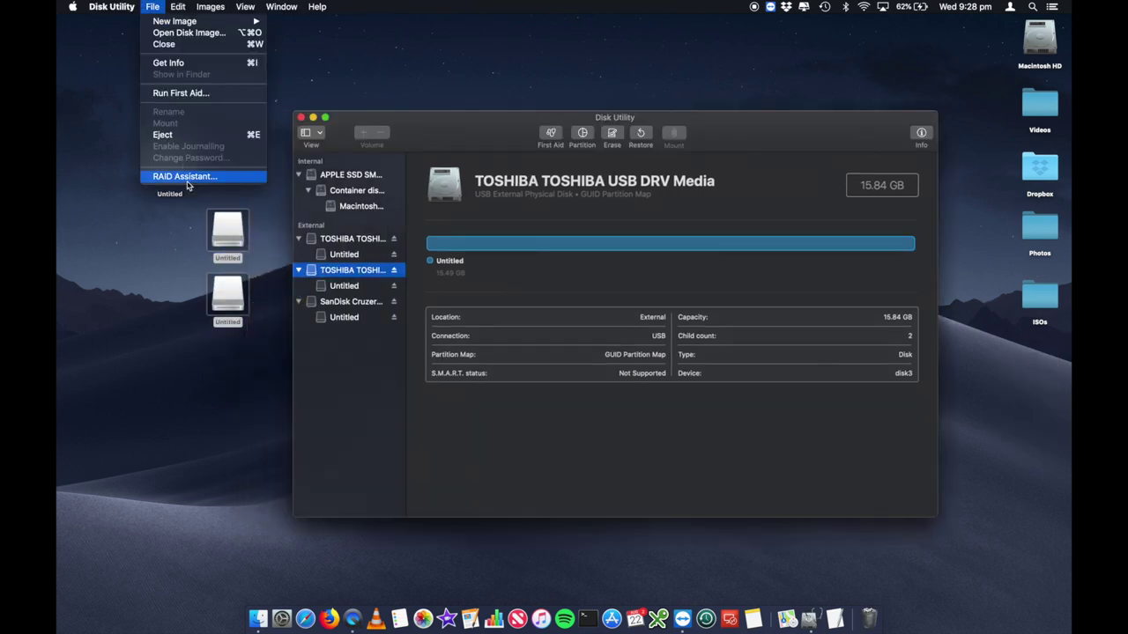
{"action": "left_click", "coordinate": [451, 263]}
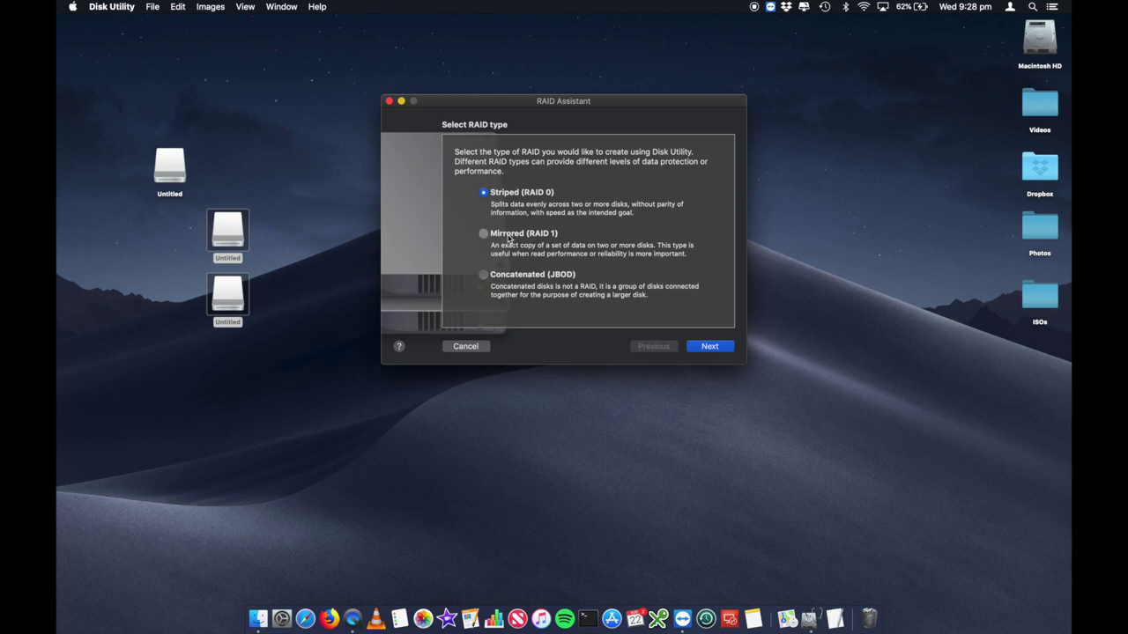
{"action": "left_click", "coordinate": [484, 234]}
{"action": "left_click", "coordinate": [710, 347]}
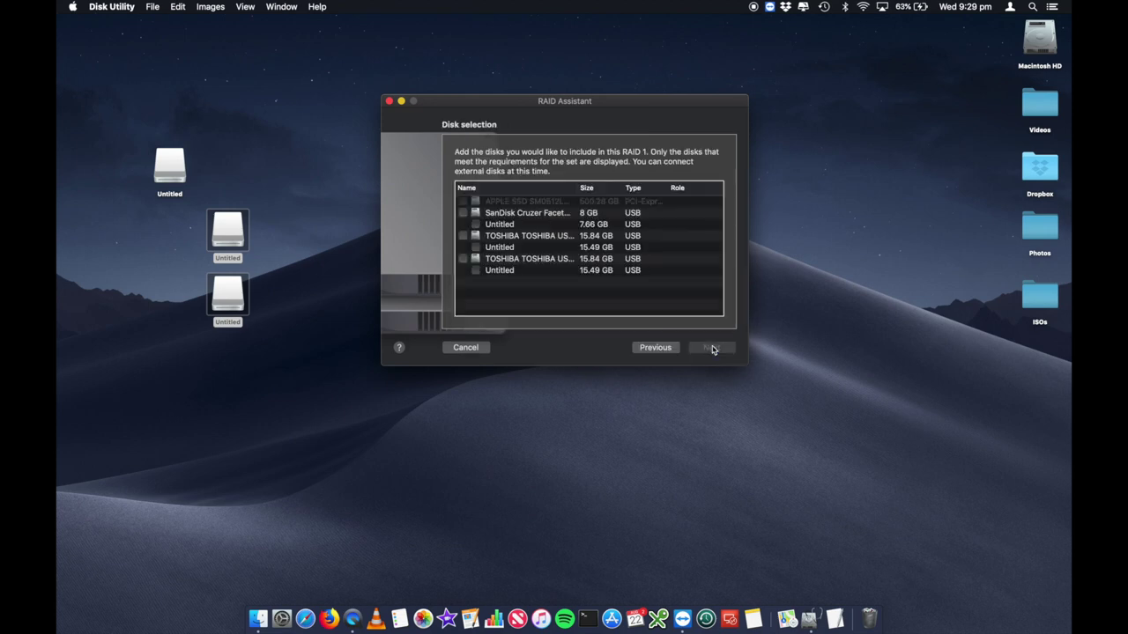
Step: Add both TOSHIBA drives to the mirror, keeping their role as RAID Slice
{"action": "left_click", "coordinate": [462, 235]}
{"action": "left_click", "coordinate": [462, 258]}
{"action": "left_click", "coordinate": [712, 236]}
{"action": "left_click", "coordinate": [629, 322]}
{"action": "left_click", "coordinate": [705, 240]}
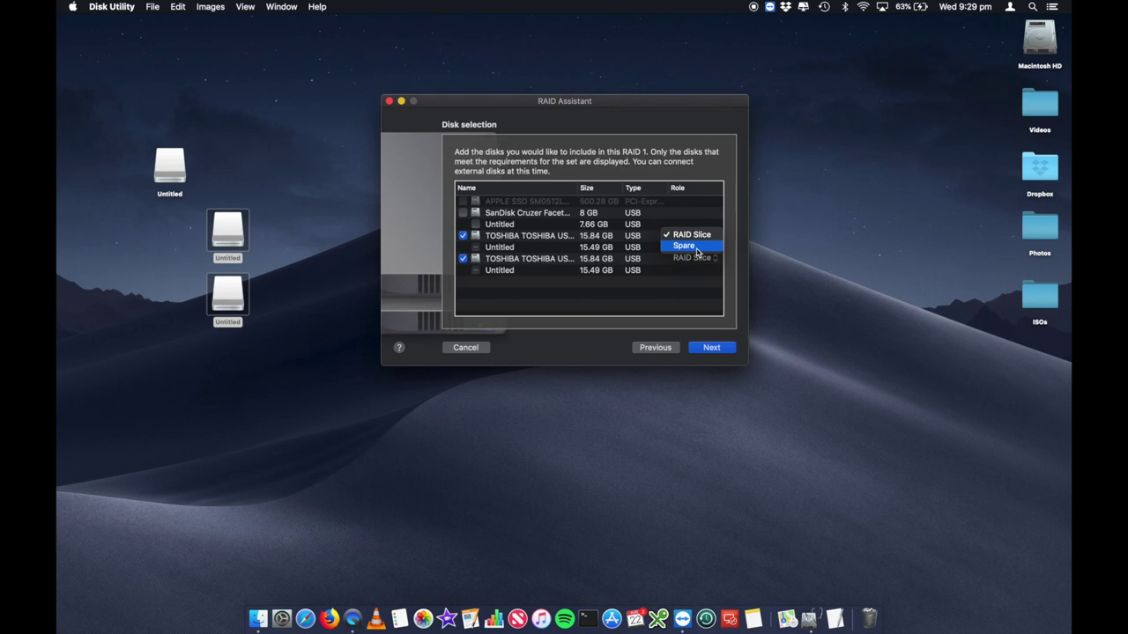
{"action": "left_click", "coordinate": [527, 296]}
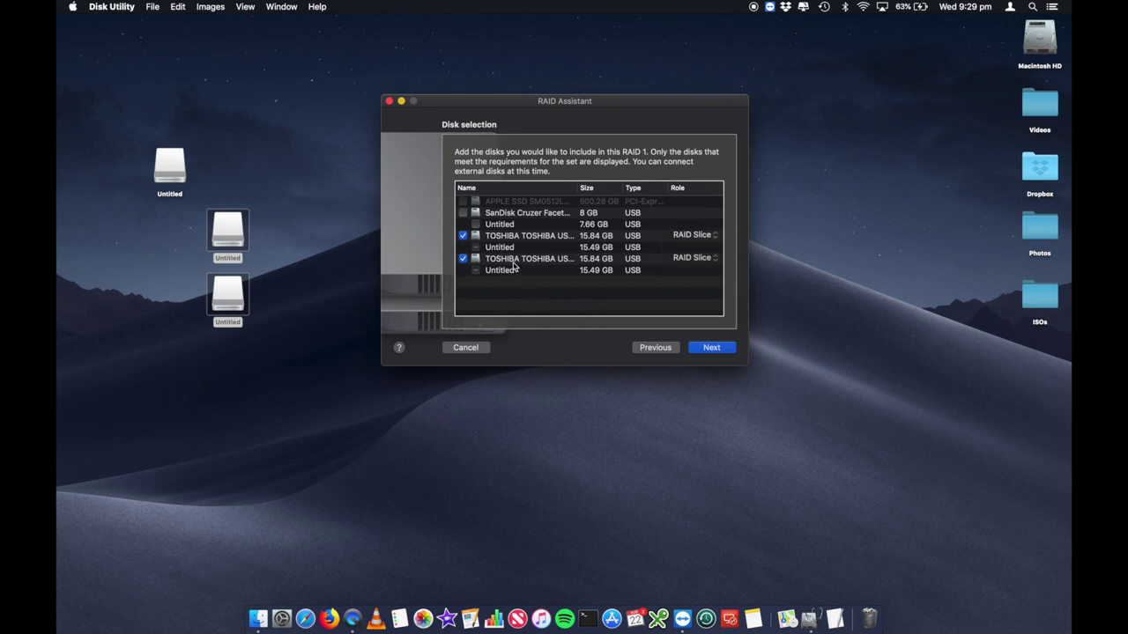
{"action": "left_click", "coordinate": [712, 349]}
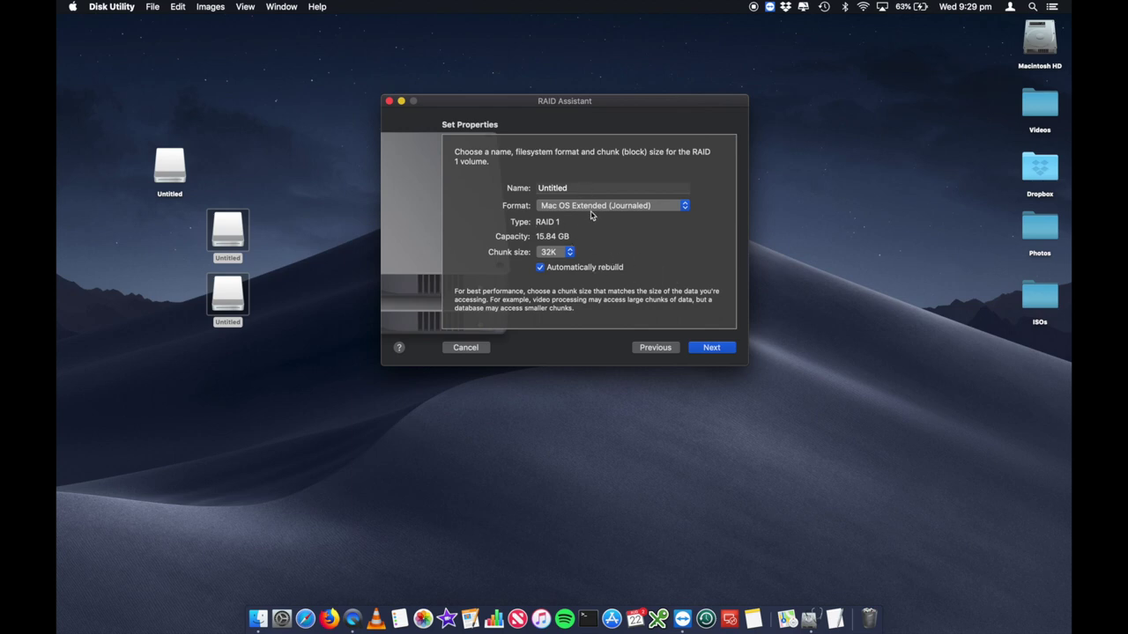
Step: Cancel the Create RAID 1 confirmation and step back through the assistant with Previous
{"action": "left_click", "coordinate": [710, 347]}
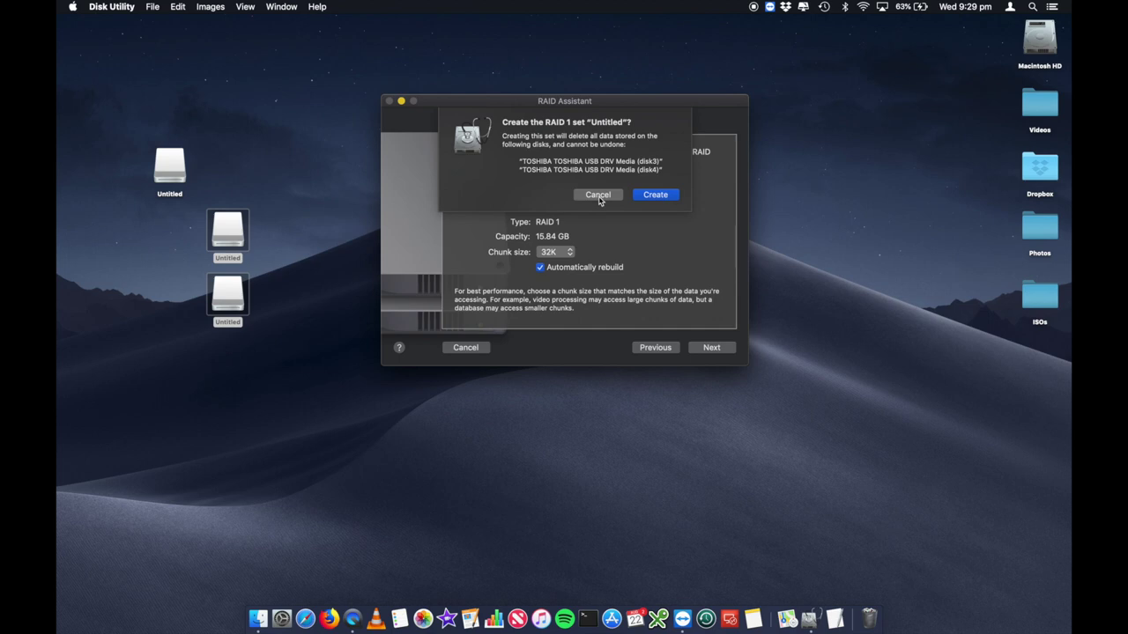
{"action": "left_click", "coordinate": [598, 196]}
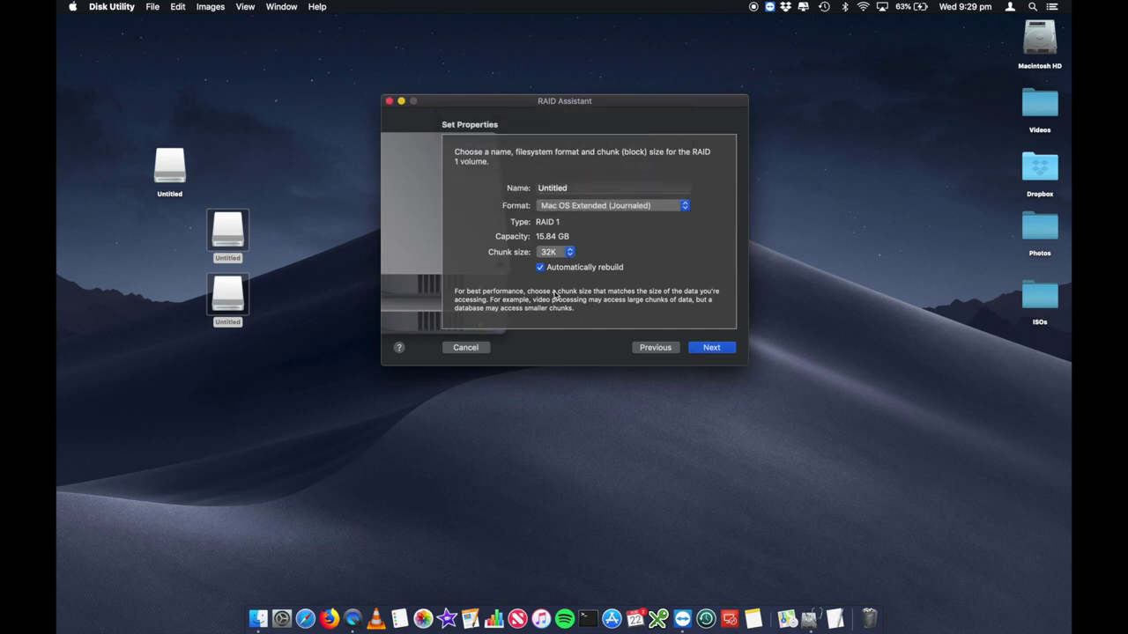
{"action": "left_click", "coordinate": [655, 349]}
{"action": "left_click", "coordinate": [655, 348]}
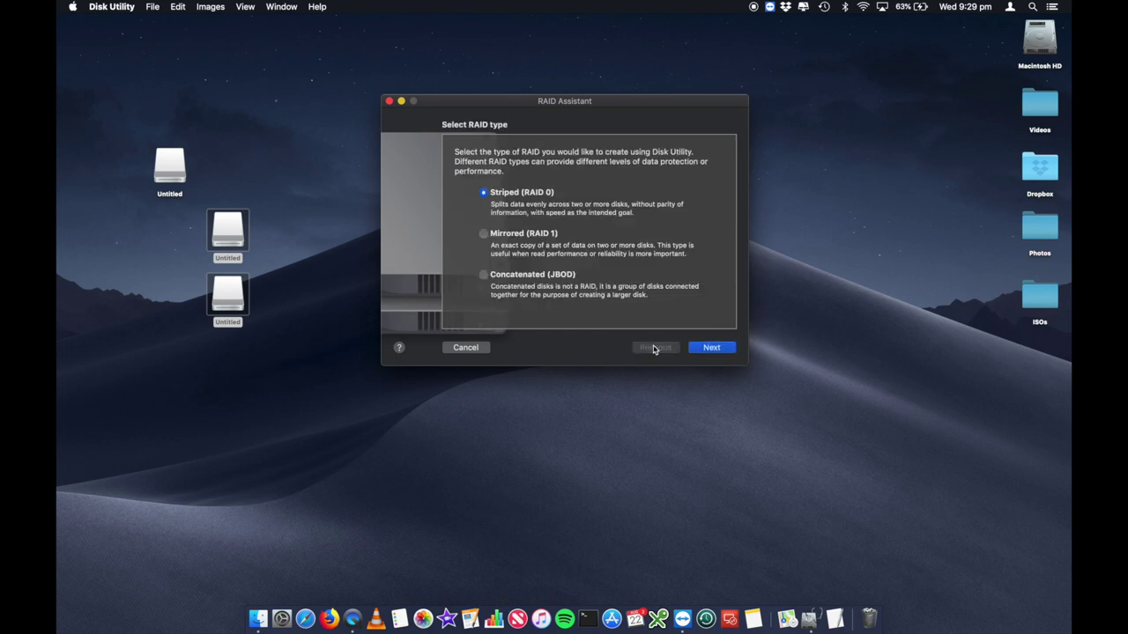
{"action": "left_click", "coordinate": [483, 277]}
{"action": "left_click", "coordinate": [705, 351]}
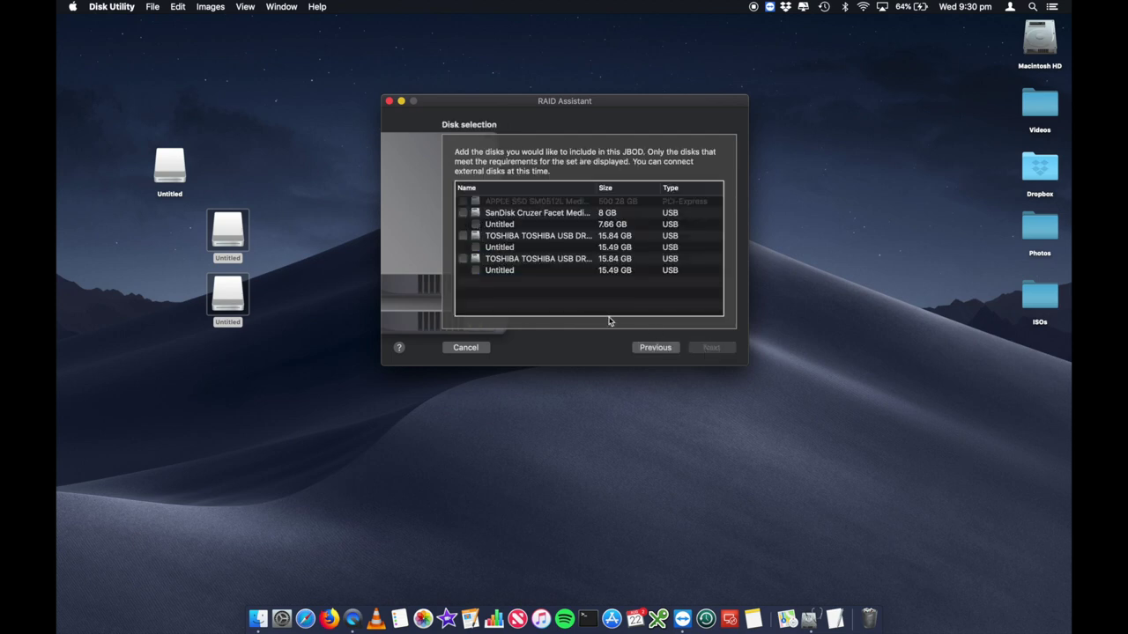
{"action": "left_click", "coordinate": [655, 347]}
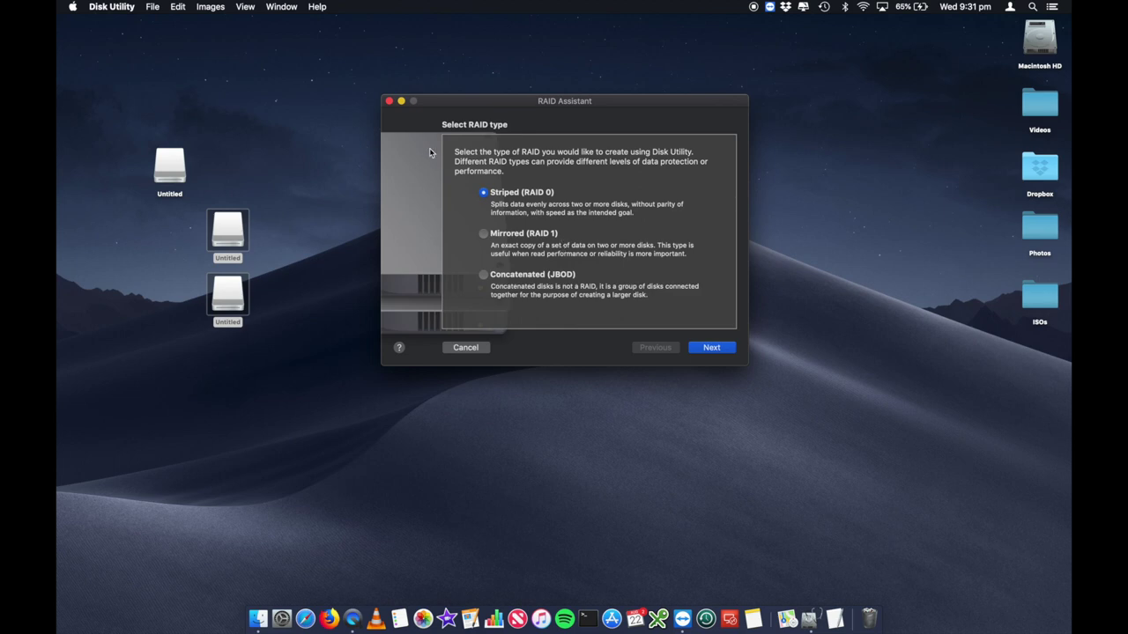
{"action": "left_click", "coordinate": [390, 102]}
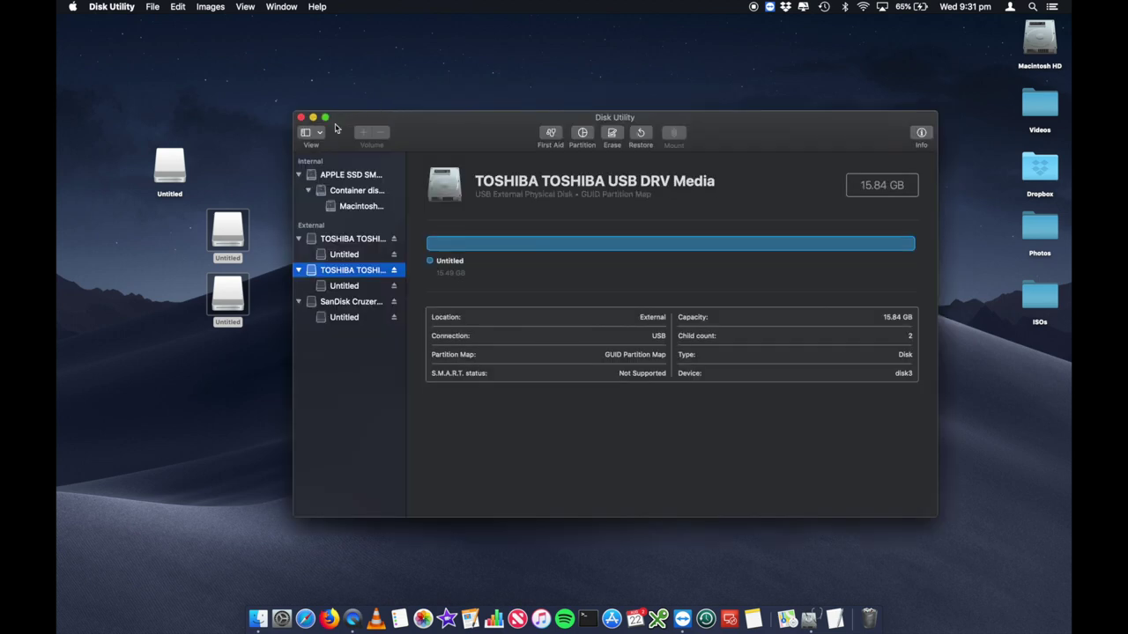